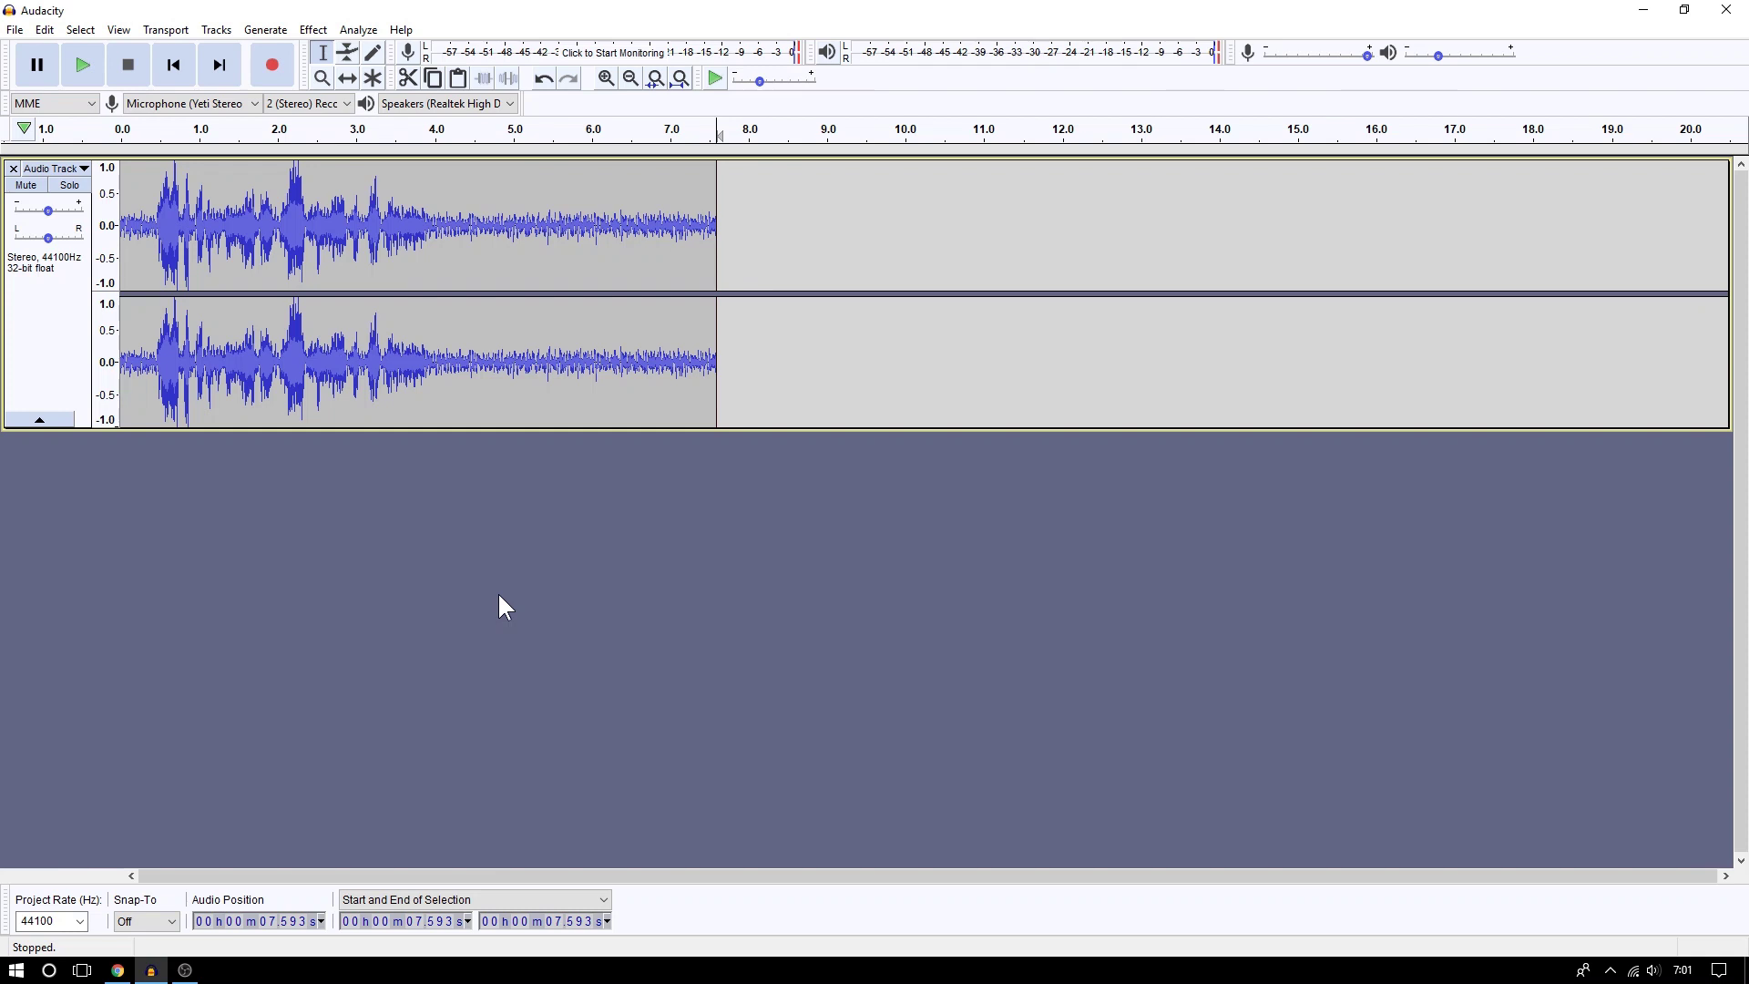
Select the quiet noisy tail up to the clip end, then clear that selection
left_click(546, 373)
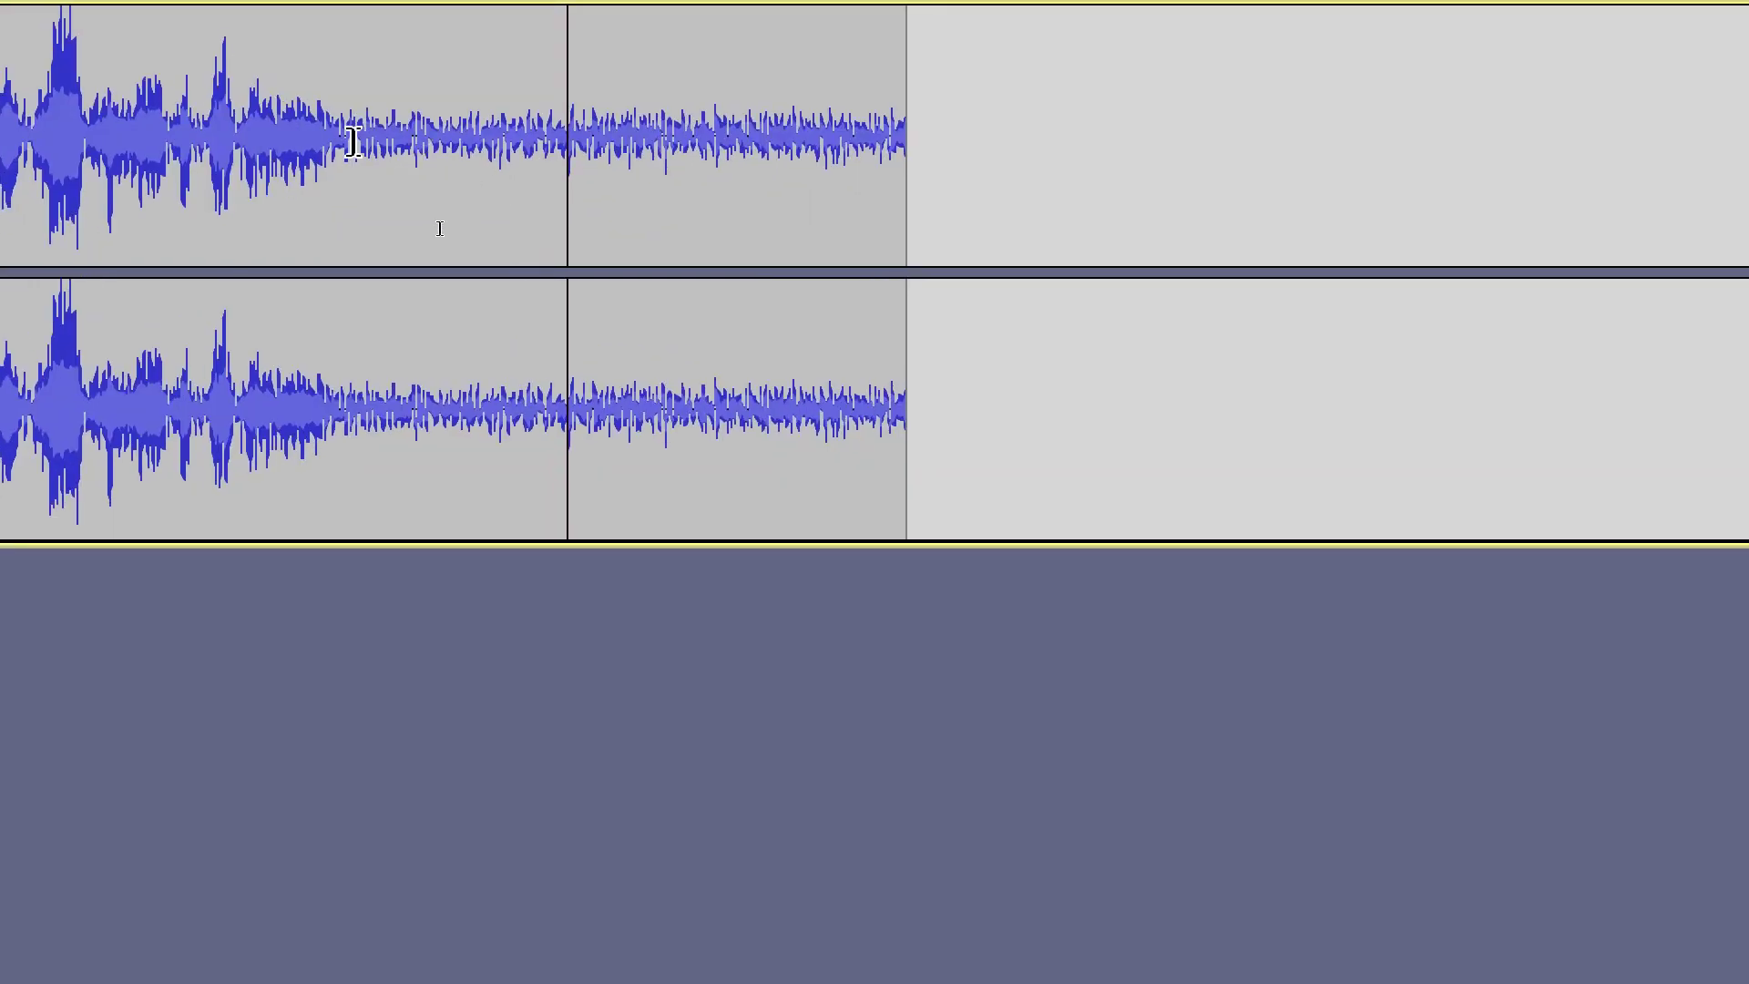
left_click_drag(353, 142, 918, 208)
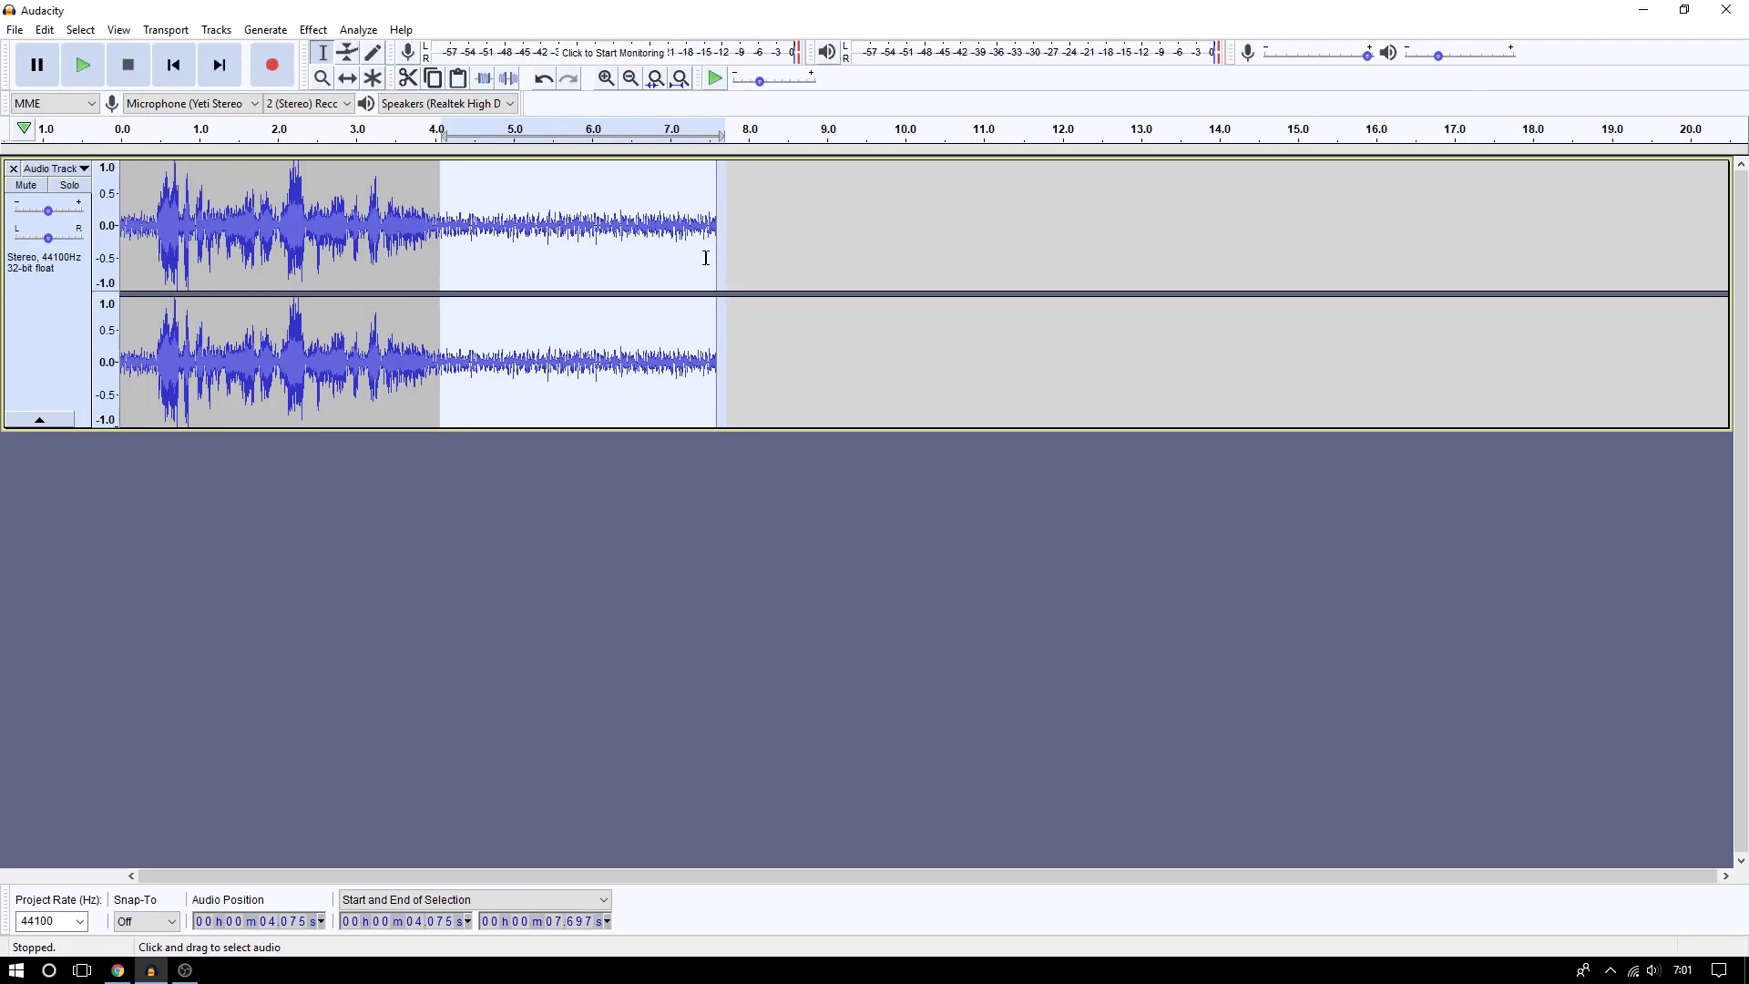
left_click(922, 237)
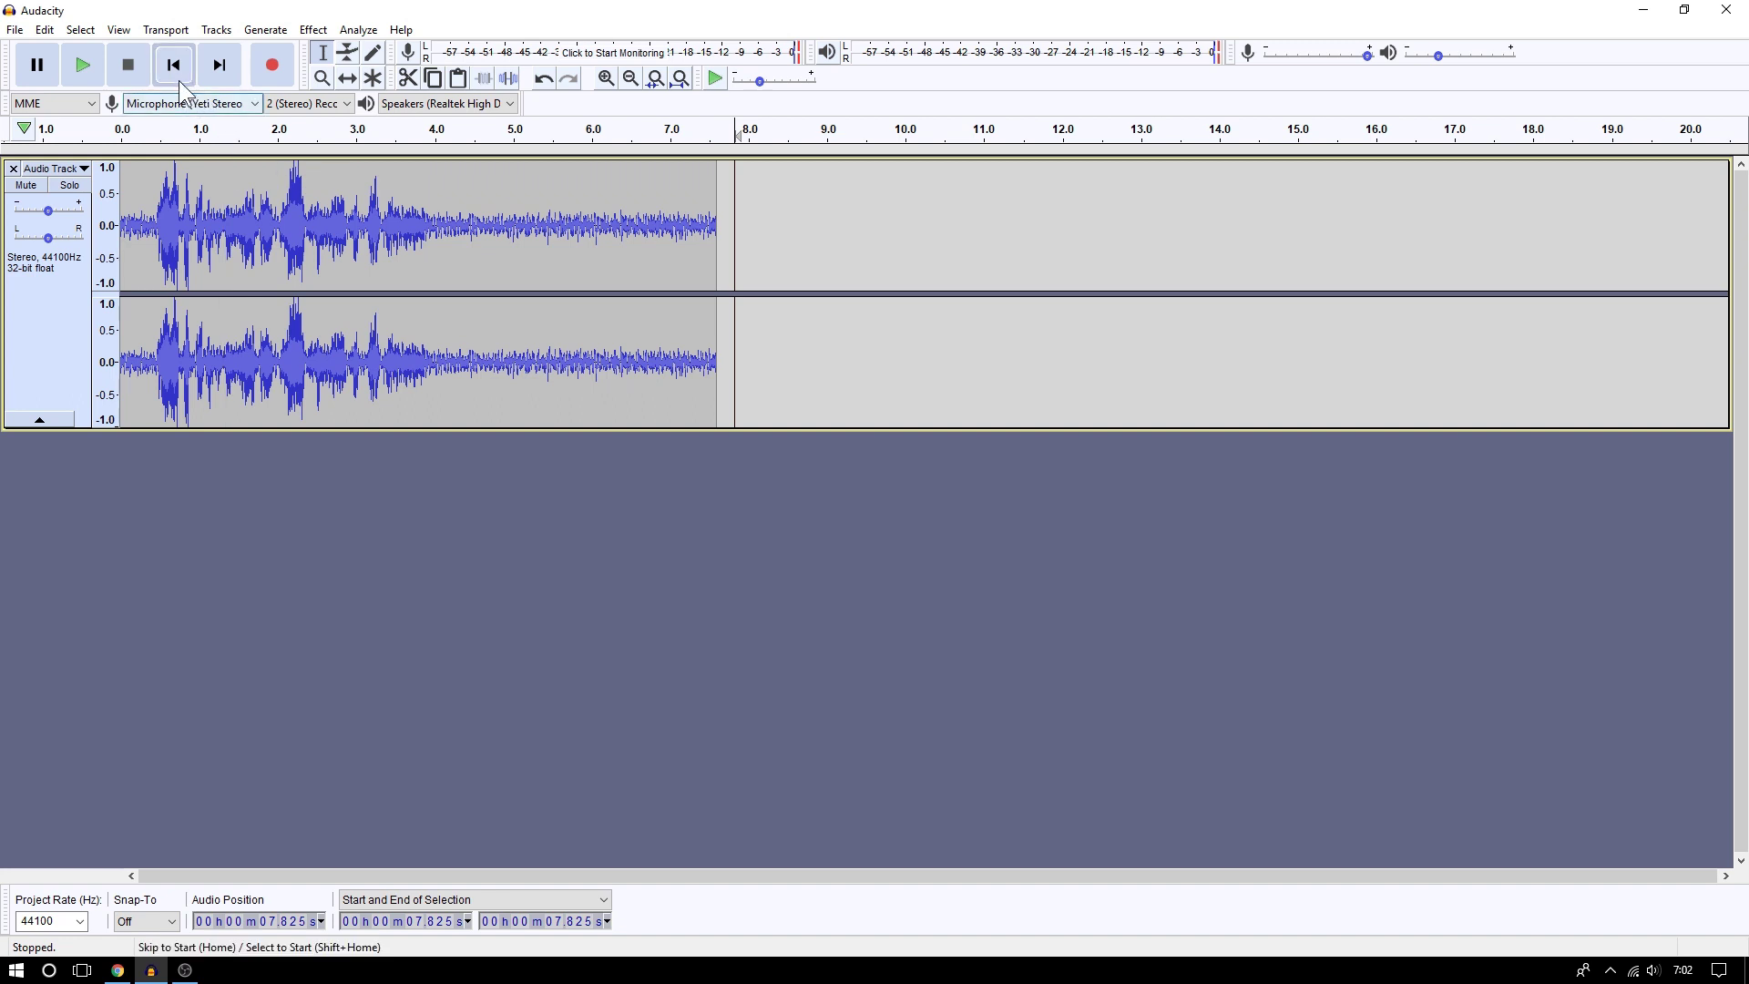
Play the recording from the start, then select the noise-only stretch from 4.3 s to 7.2 s
left_click(177, 76)
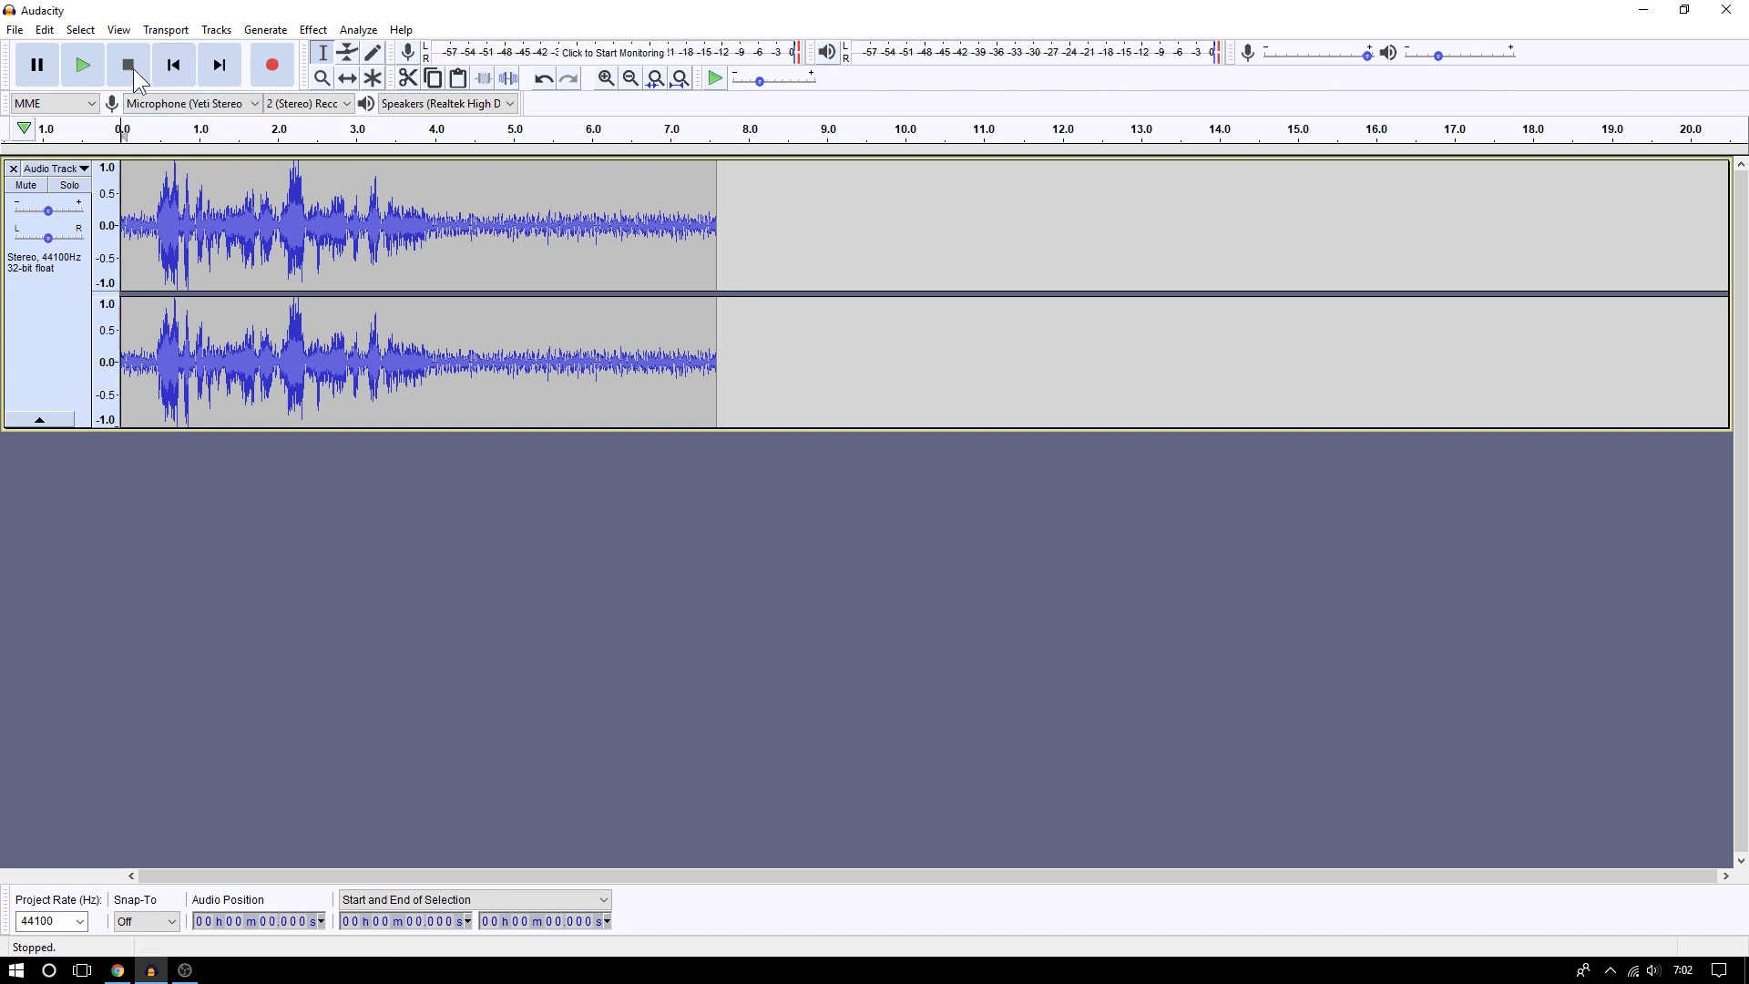
left_click(84, 66)
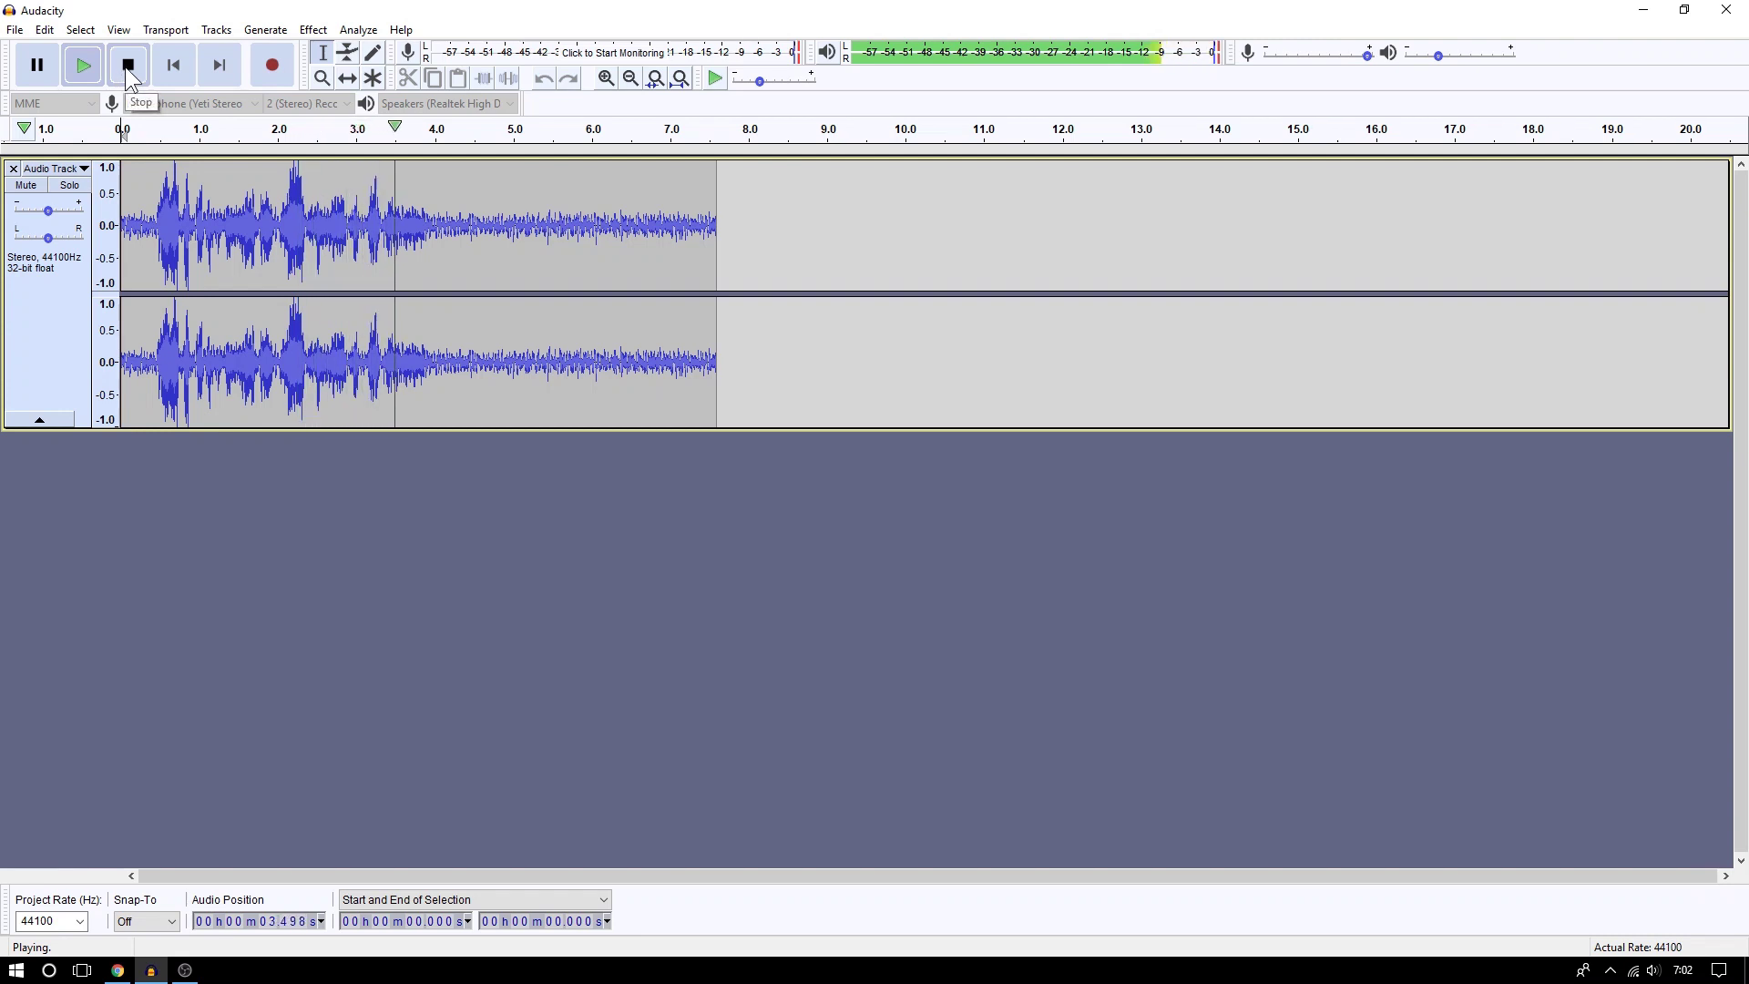
left_click(128, 65)
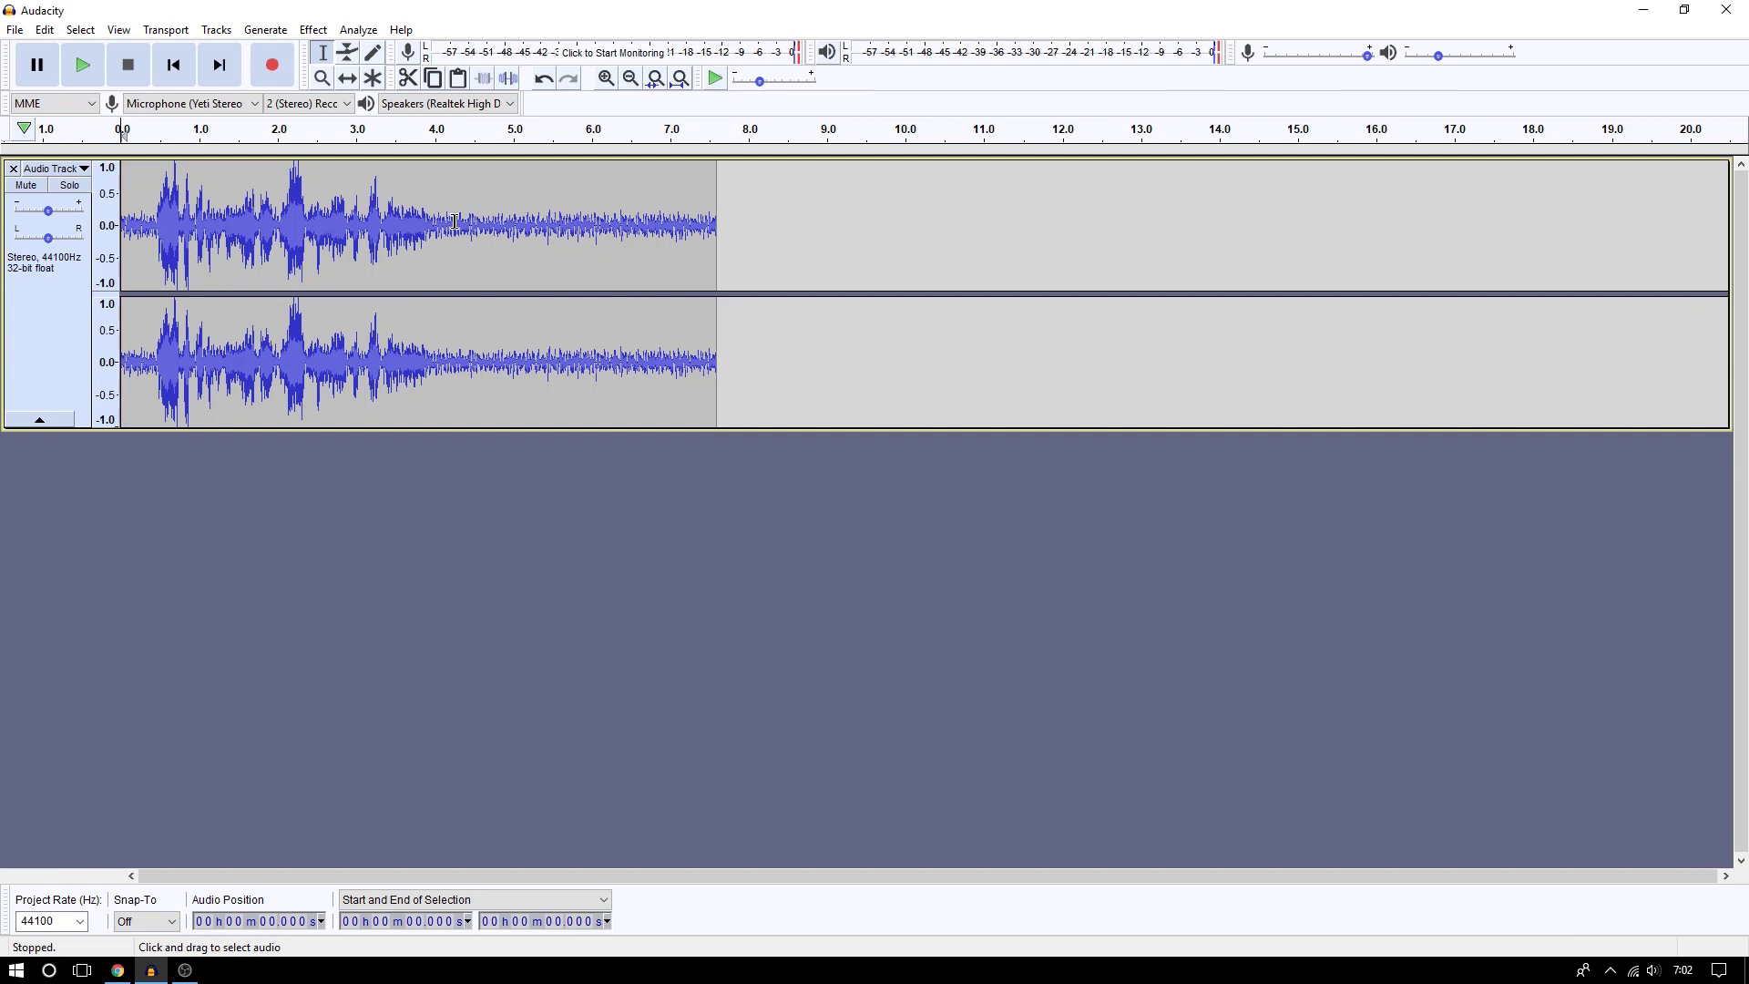
left_click_drag(461, 223, 684, 231)
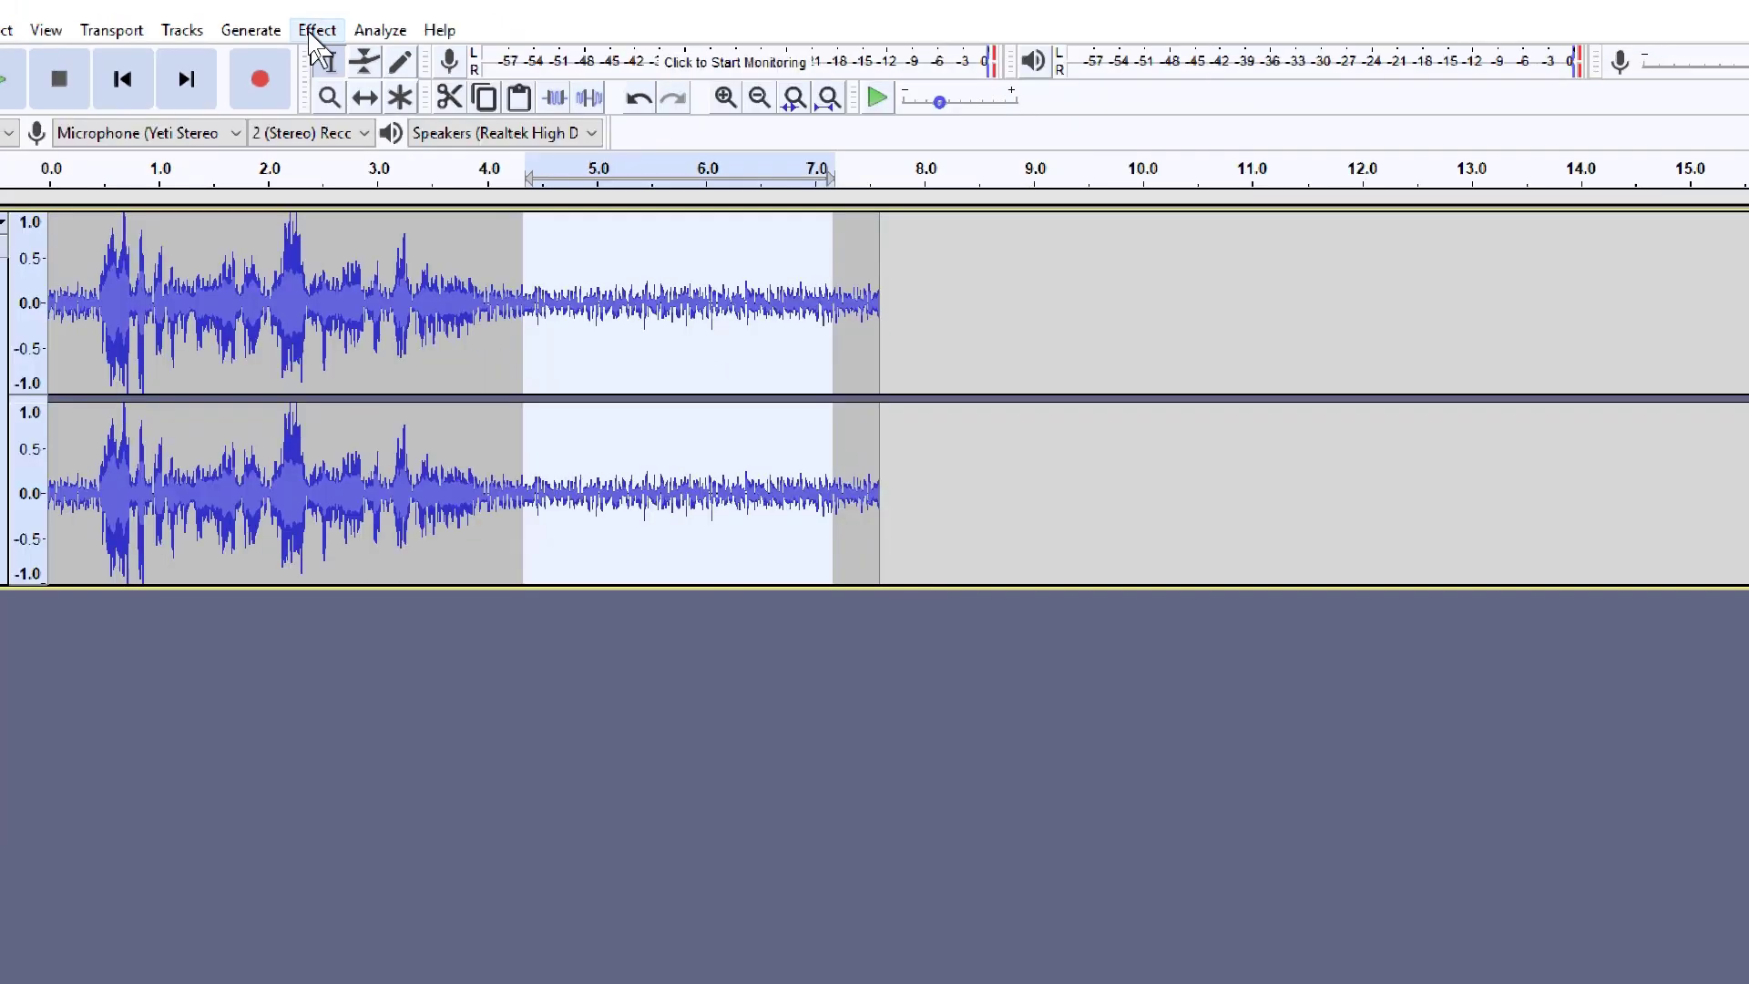
left_click(310, 30)
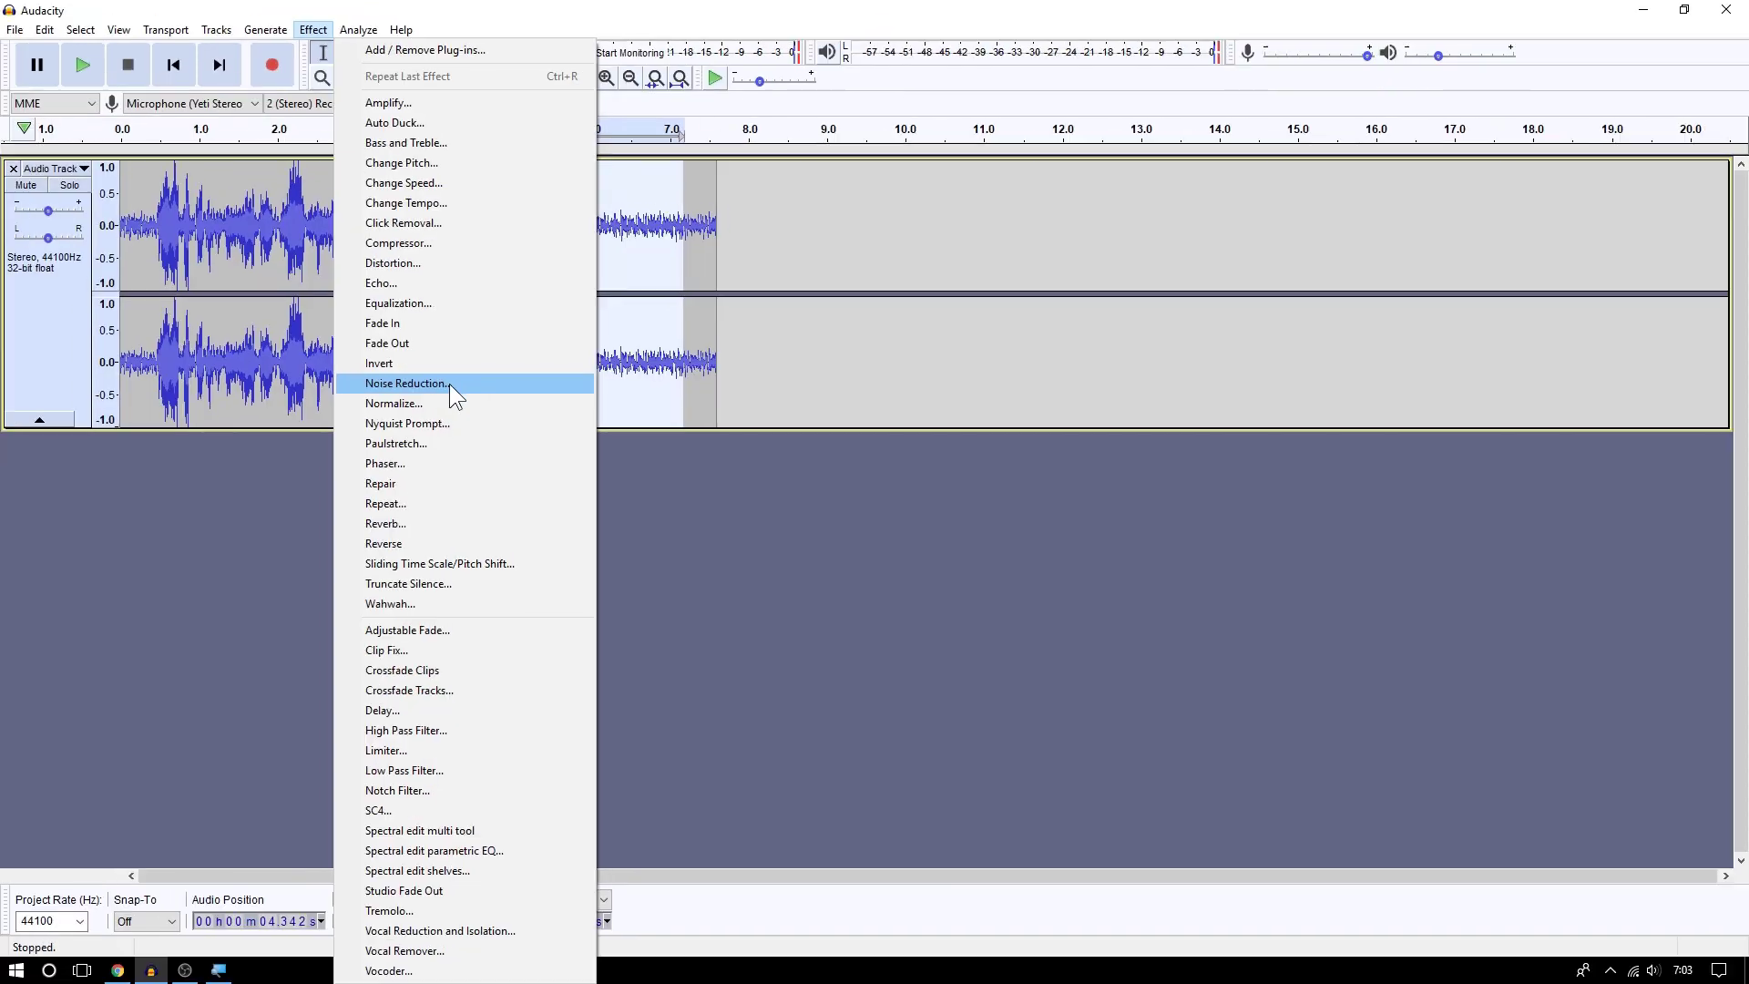
Capture a noise profile in Noise Reduction from the 4.3–7.2 s noise stretch
left_click(450, 385)
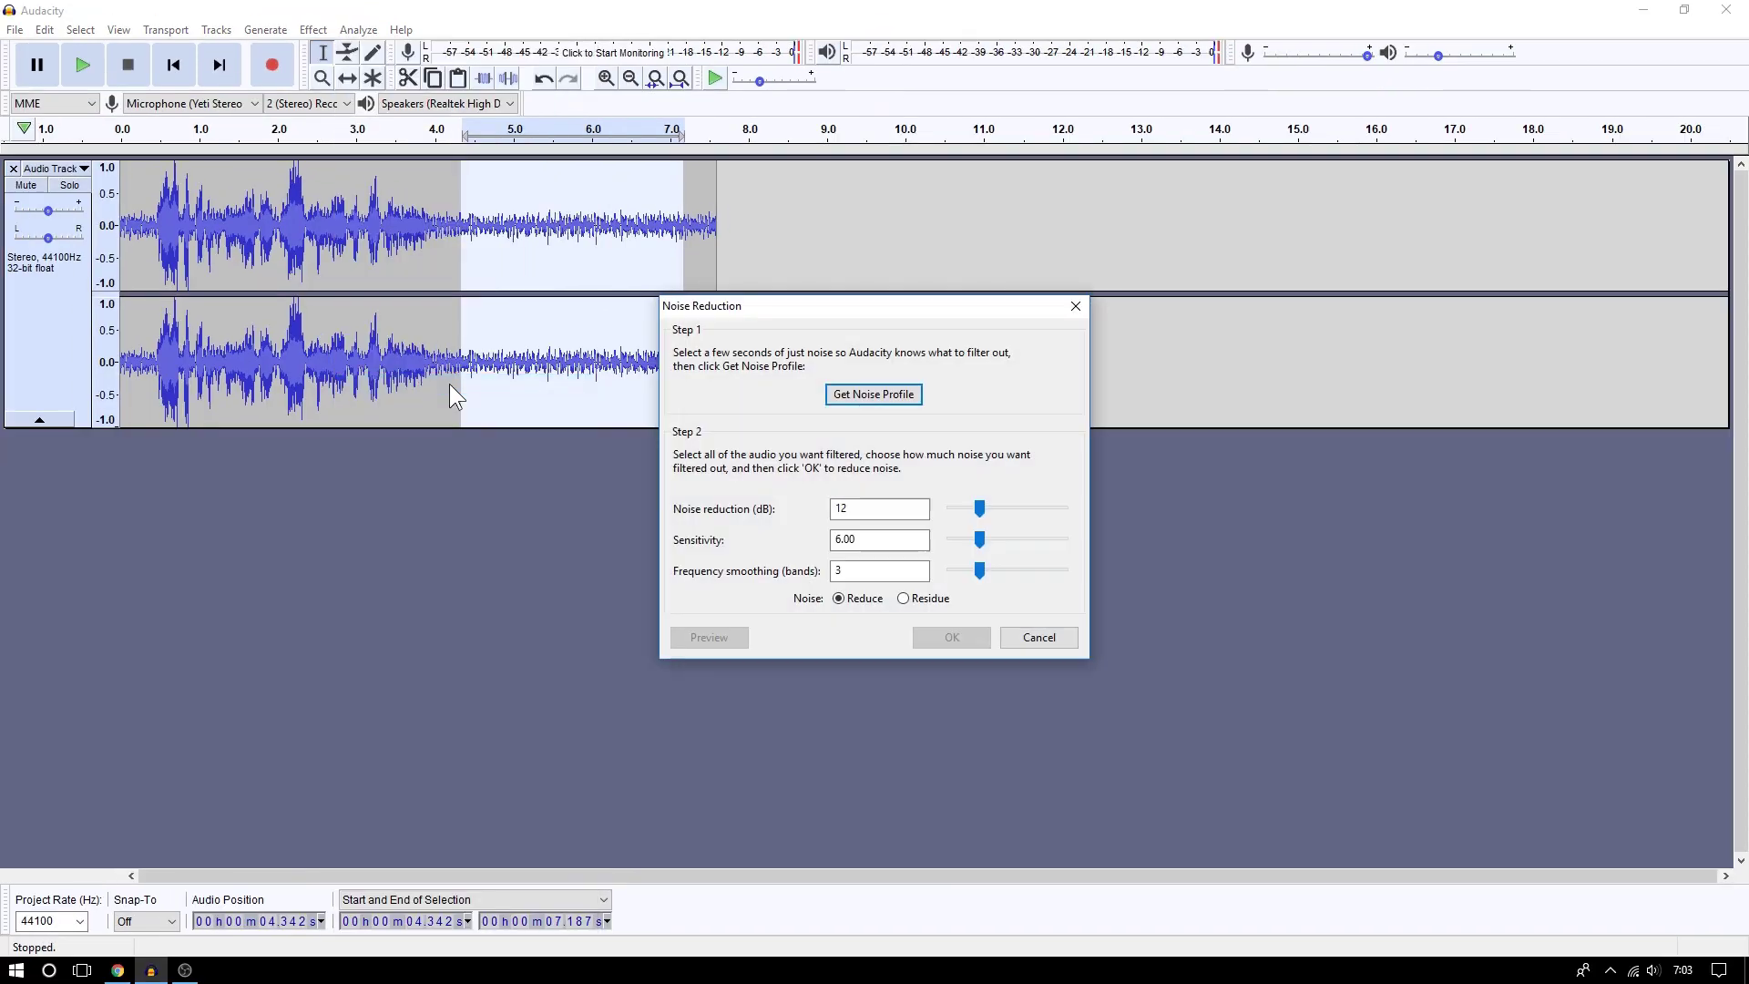
left_click_drag(825, 308, 811, 488)
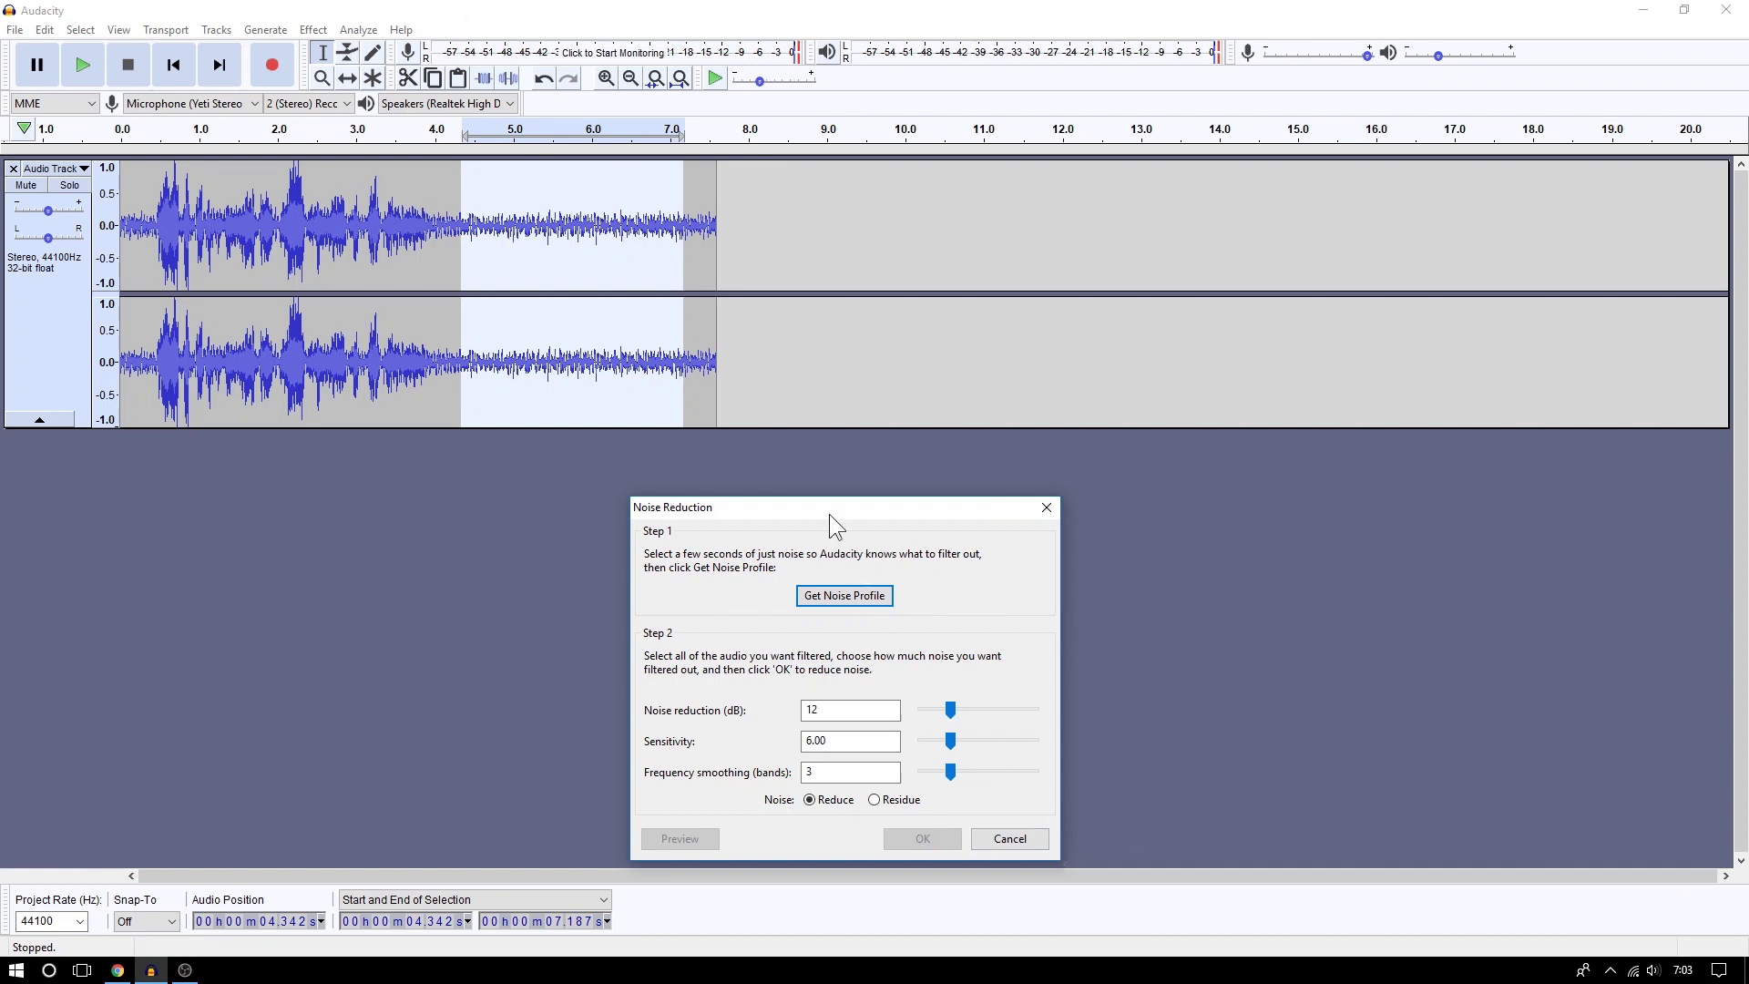
left_click_drag(830, 514, 833, 468)
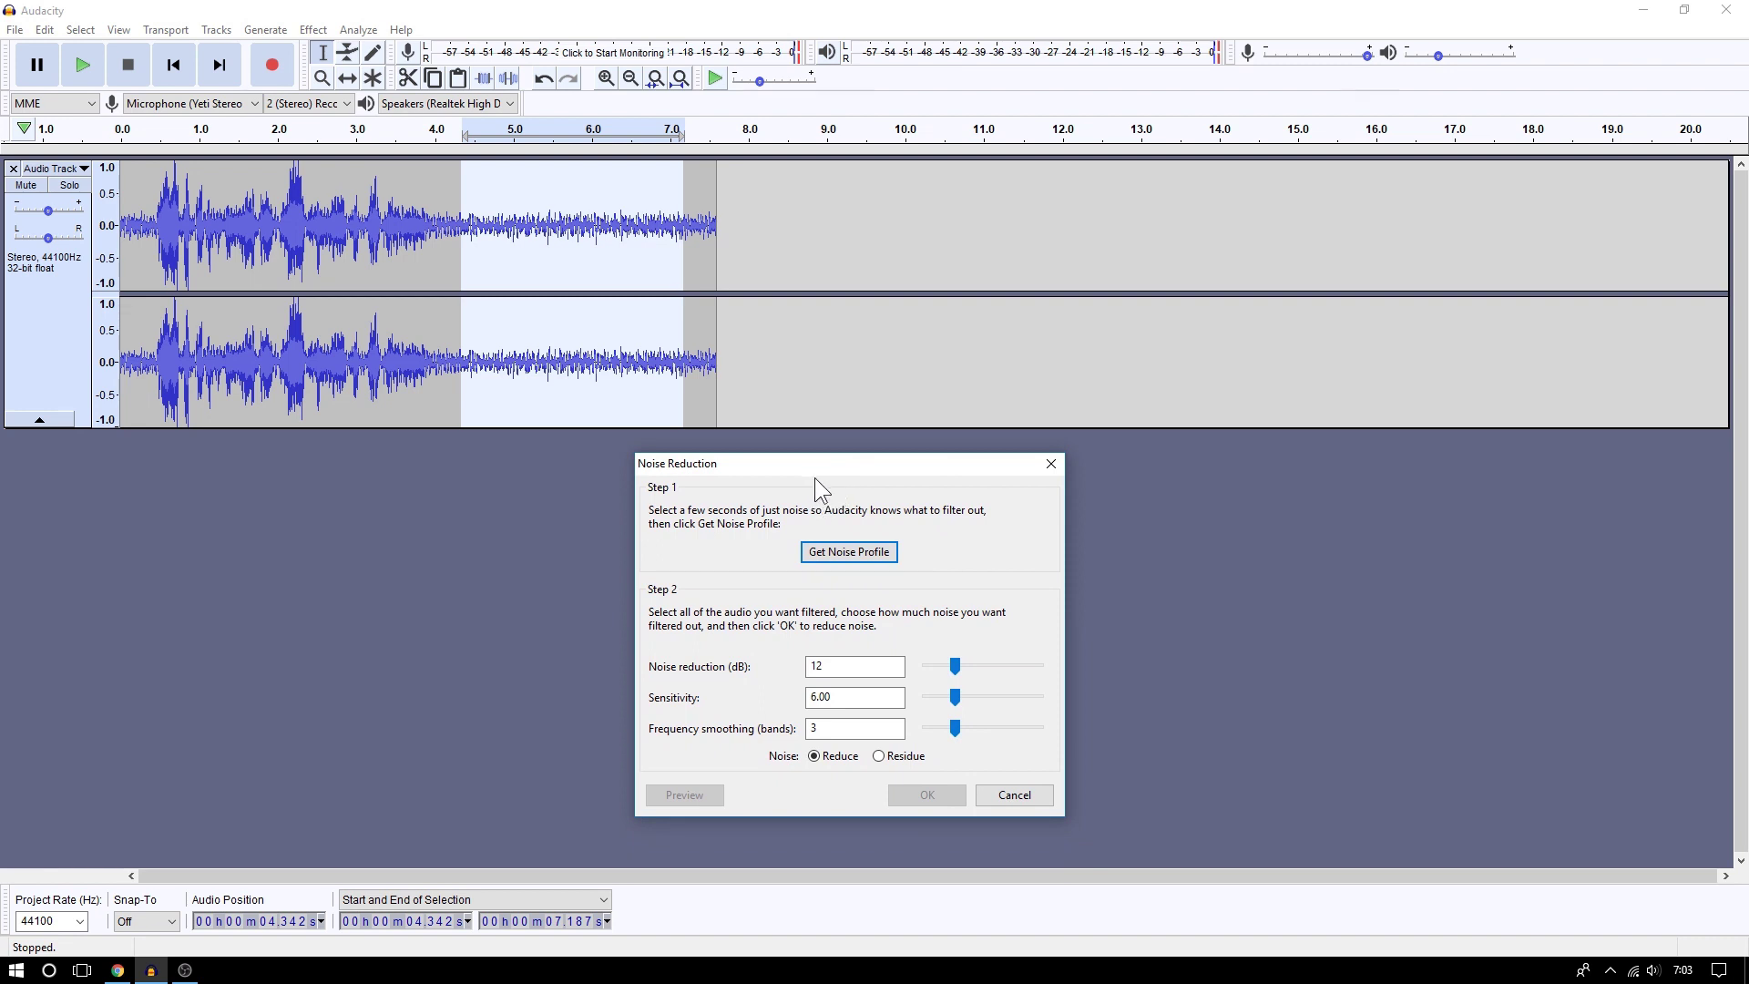
left_click_drag(828, 470, 663, 299)
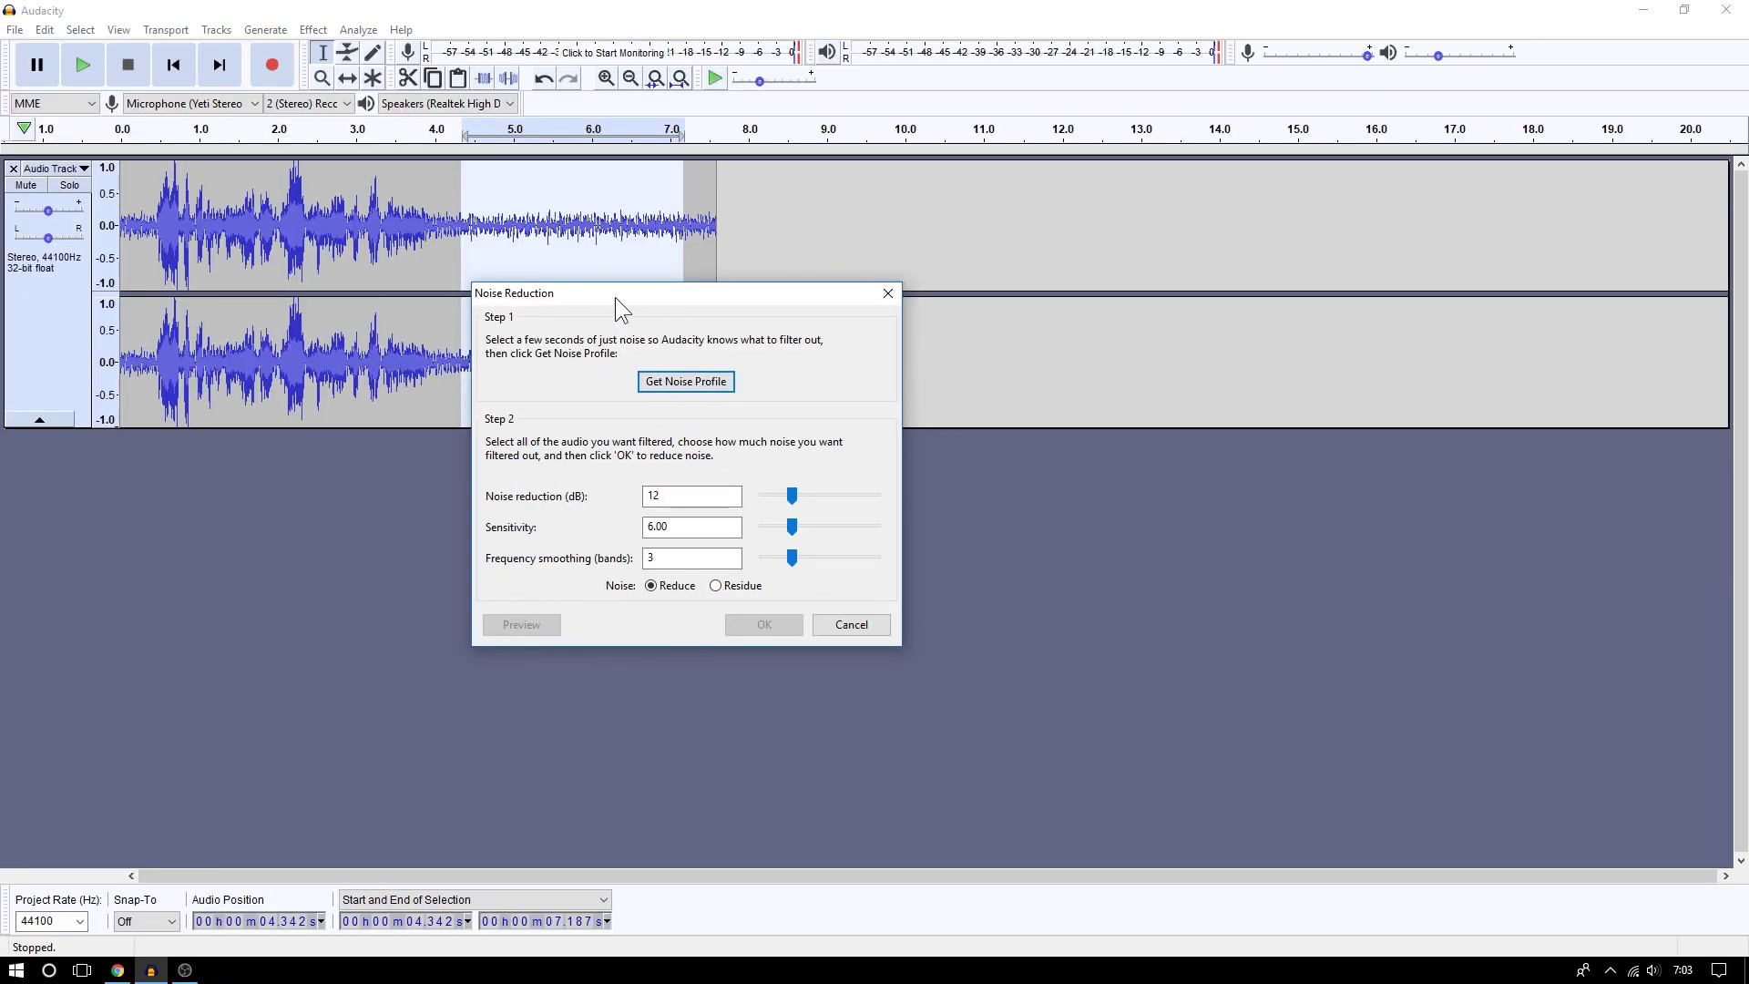
left_click_drag(615, 297, 537, 506)
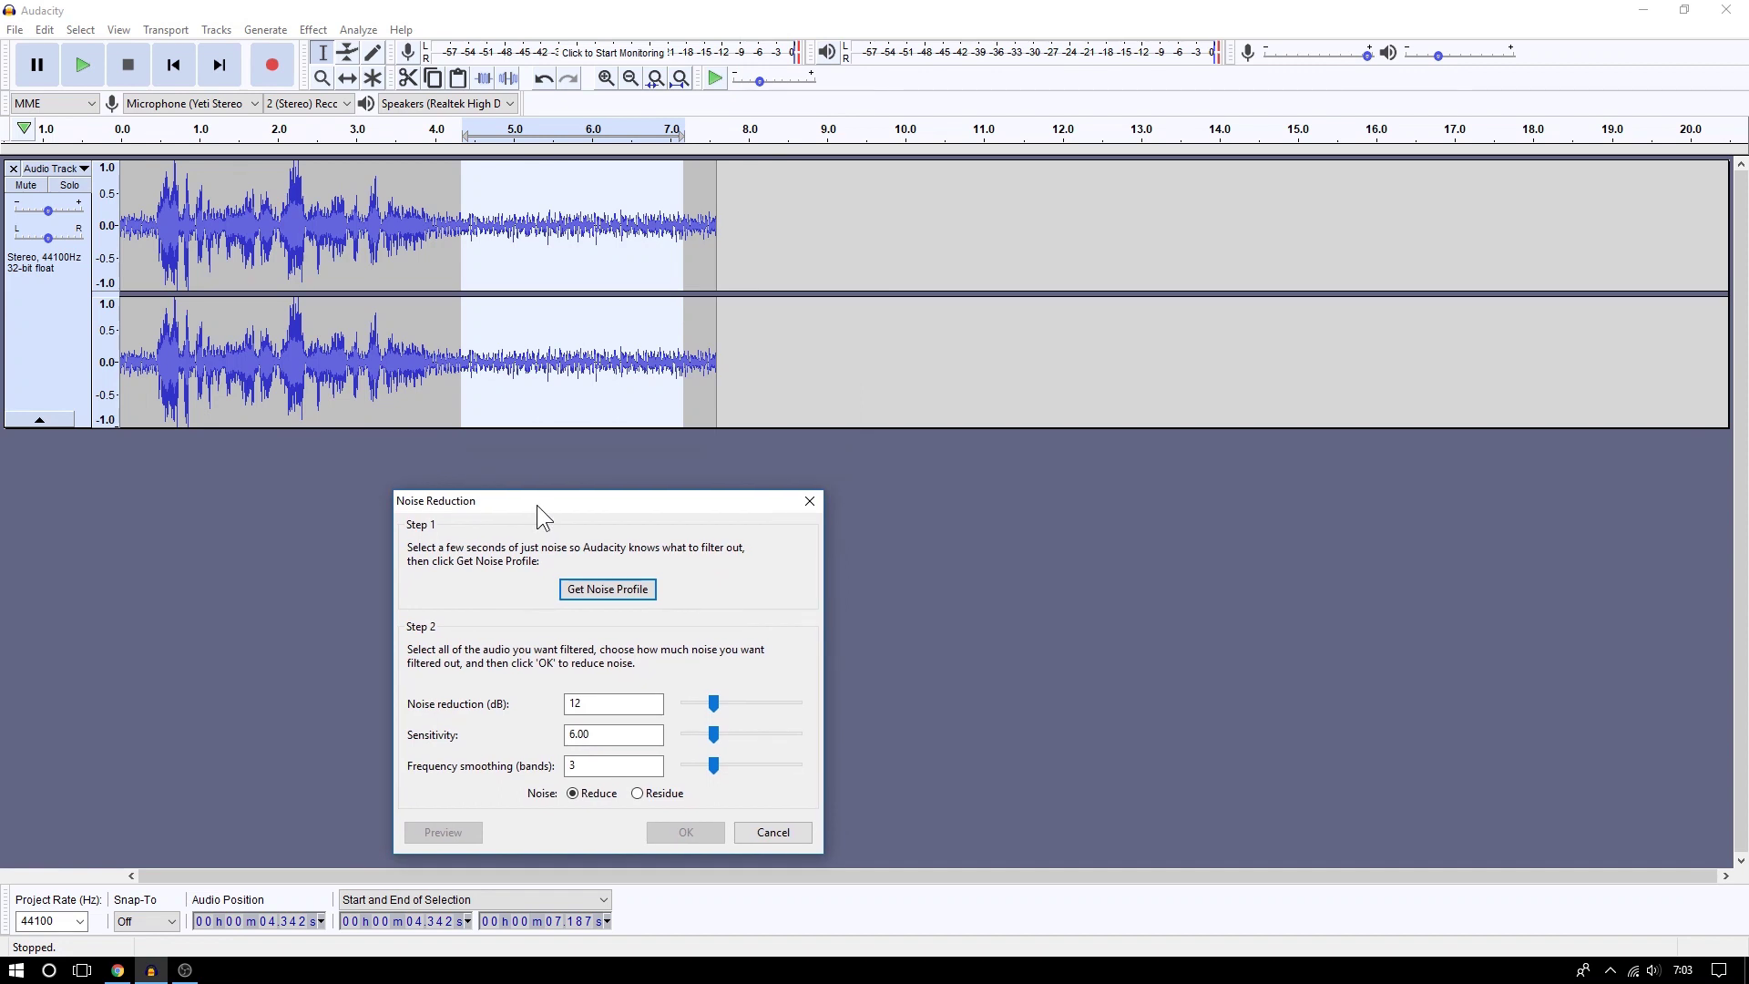
left_click_drag(588, 500, 636, 414)
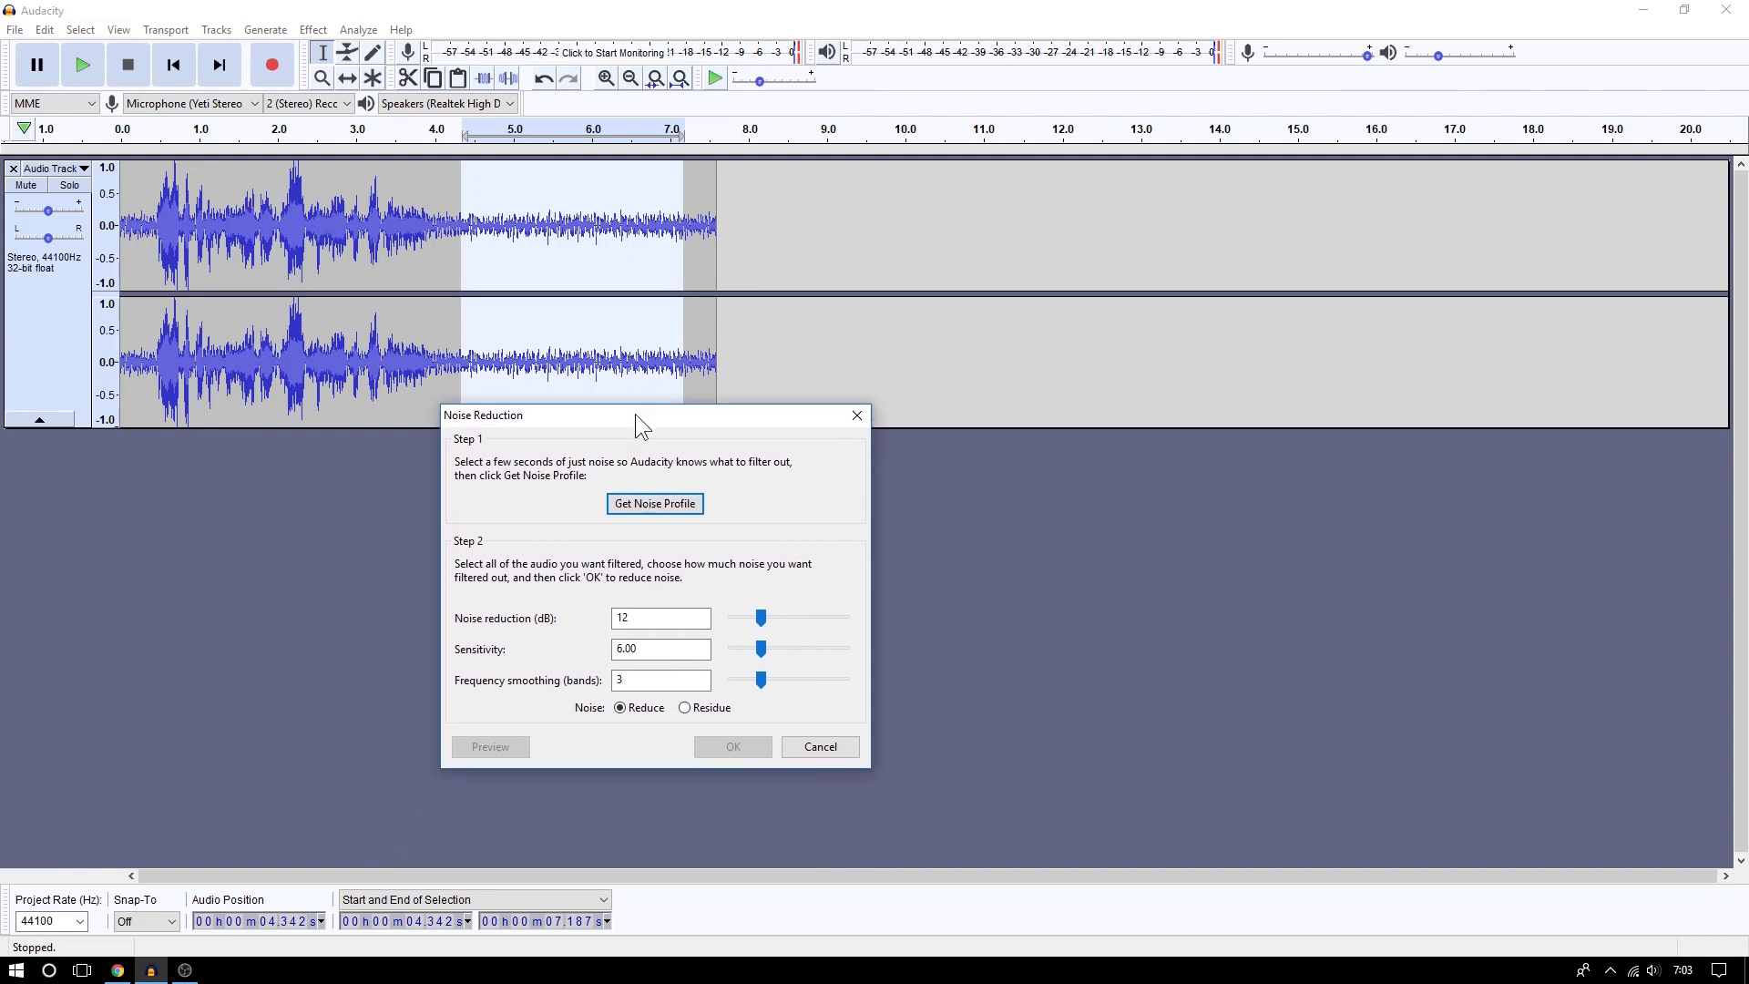
left_click(676, 512)
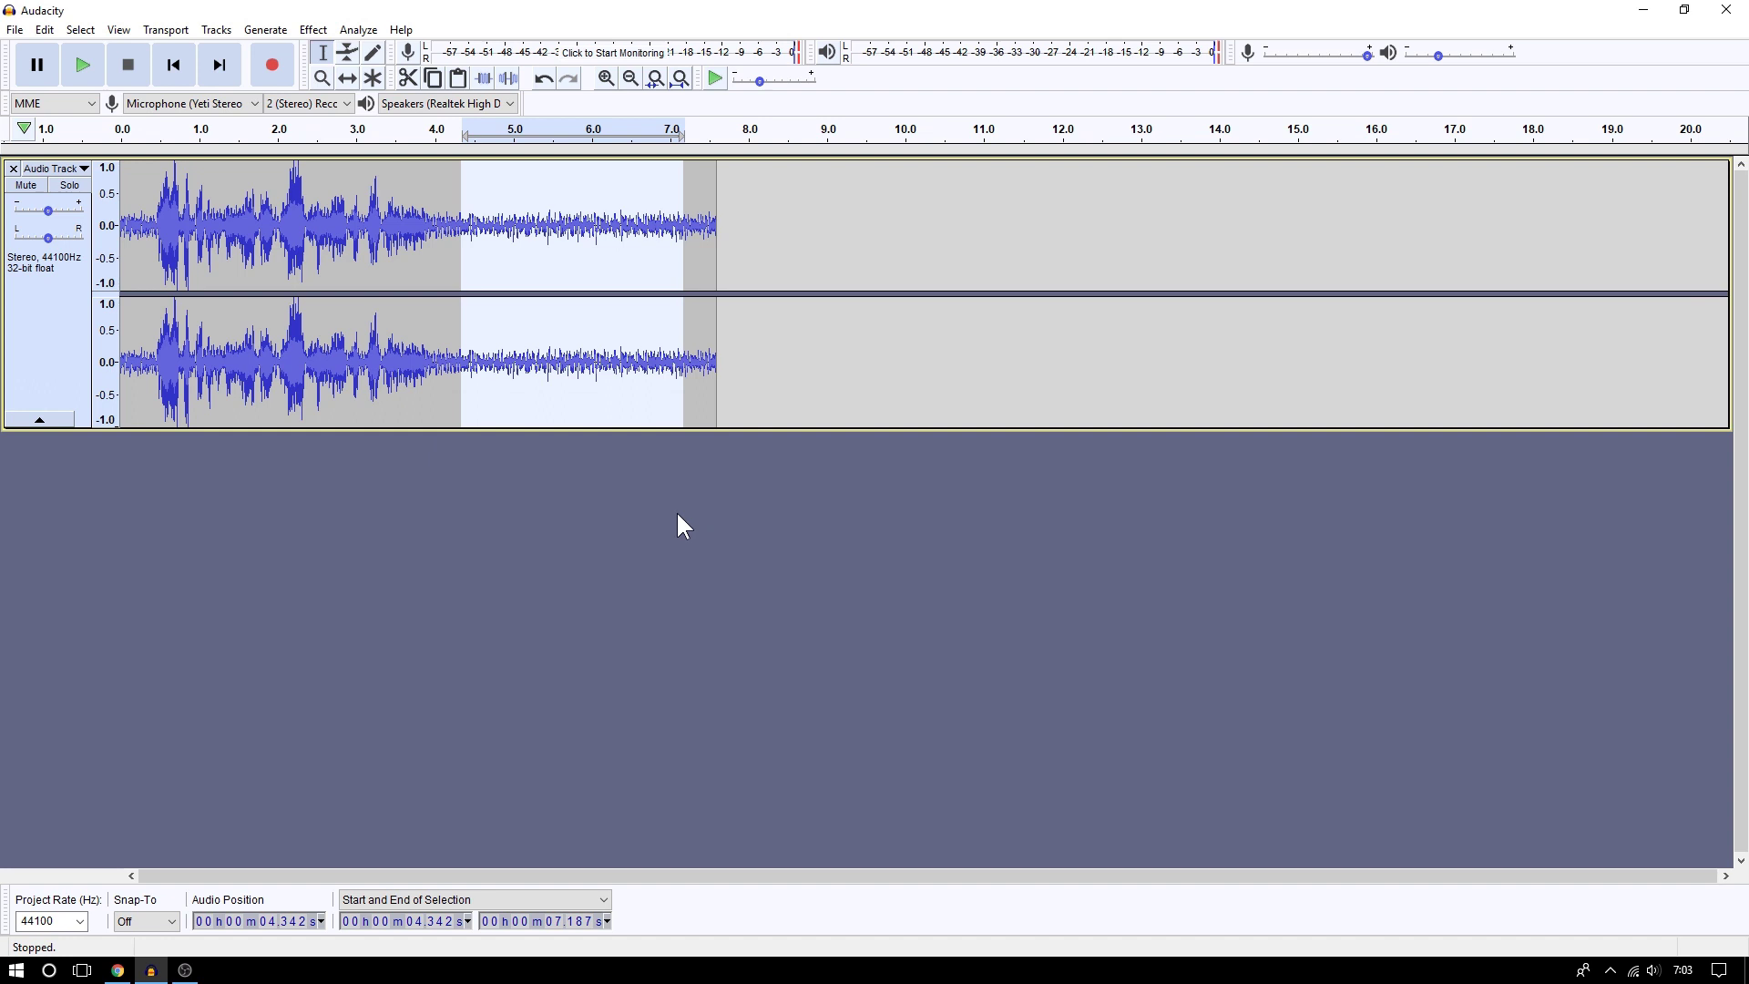
left_click(676, 510)
Select the whole recording and apply Noise Reduction at 12 dB with sensitivity 6.00
left_click_drag(715, 329, 31, 337)
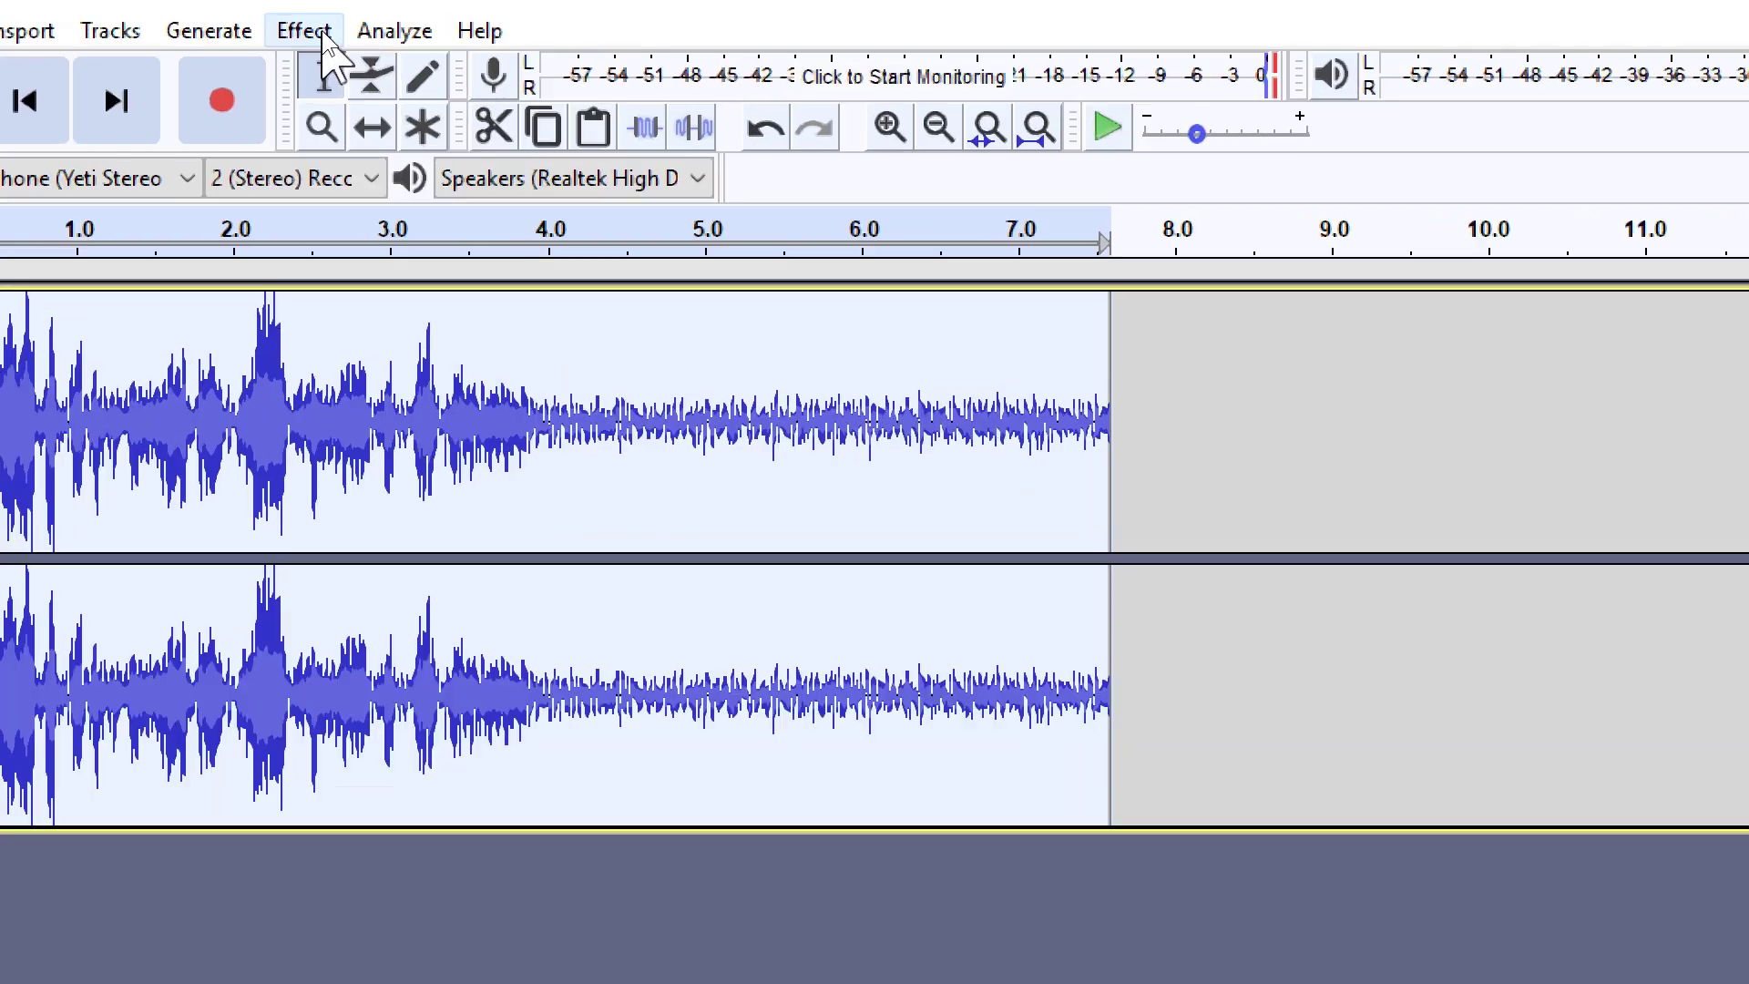
left_click(324, 34)
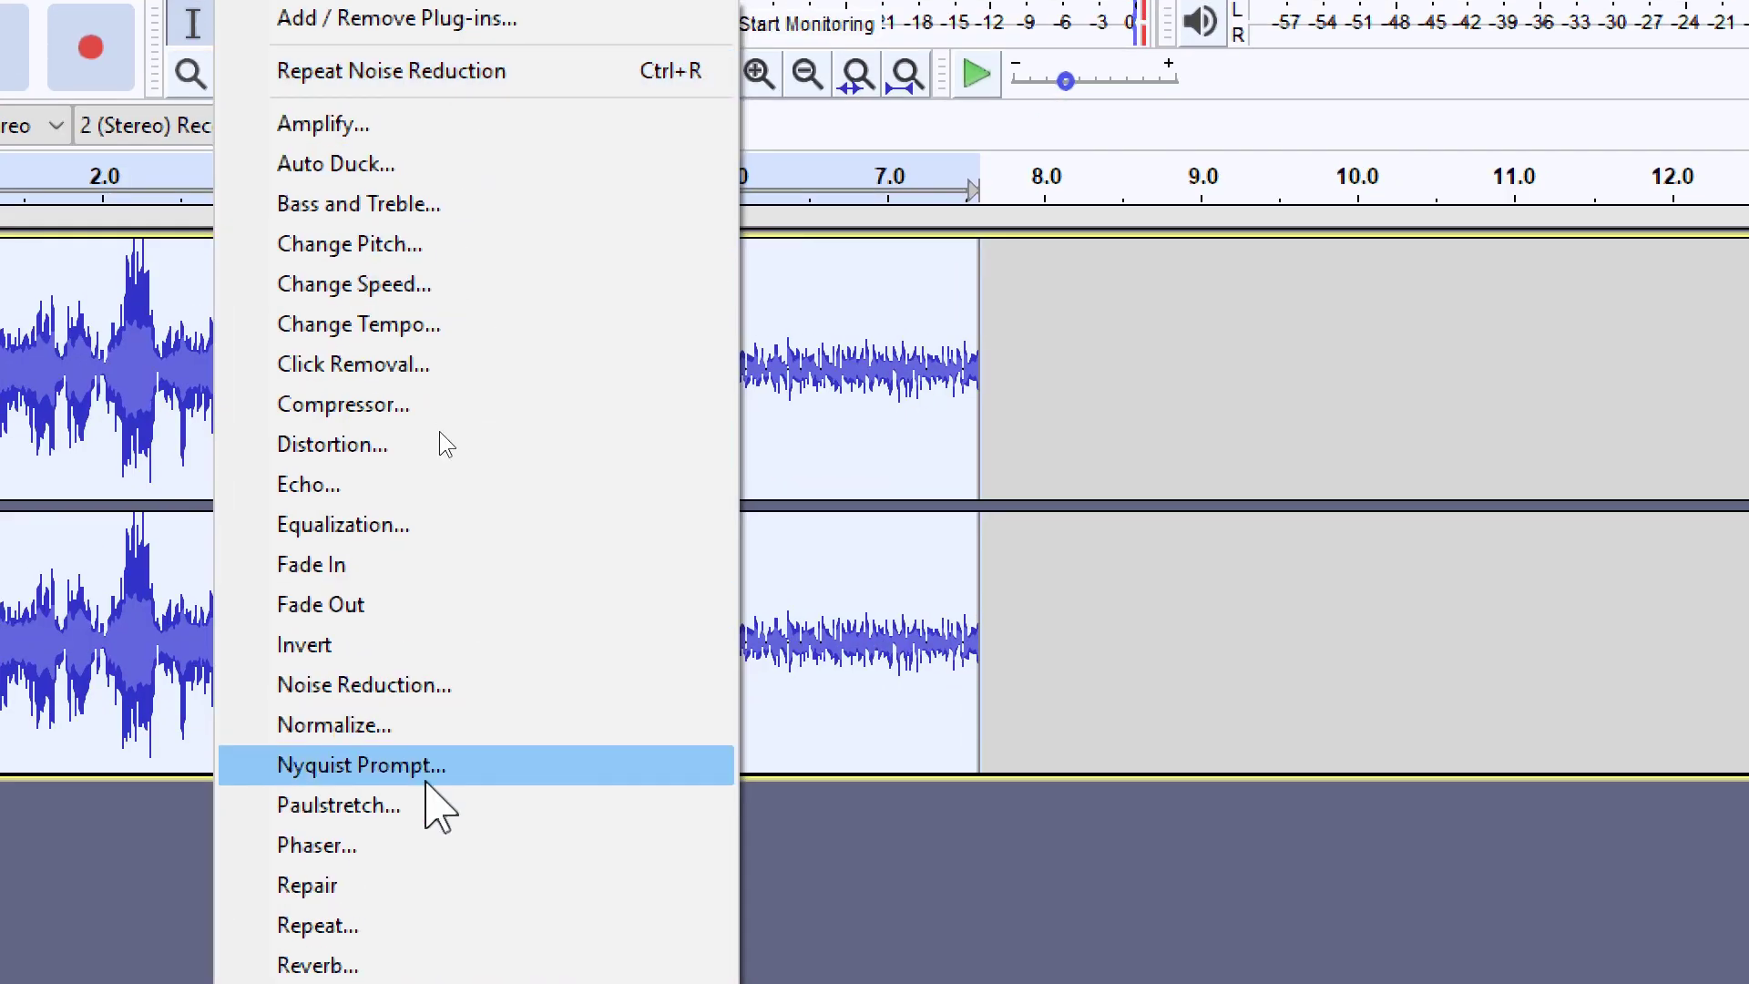
left_click(455, 685)
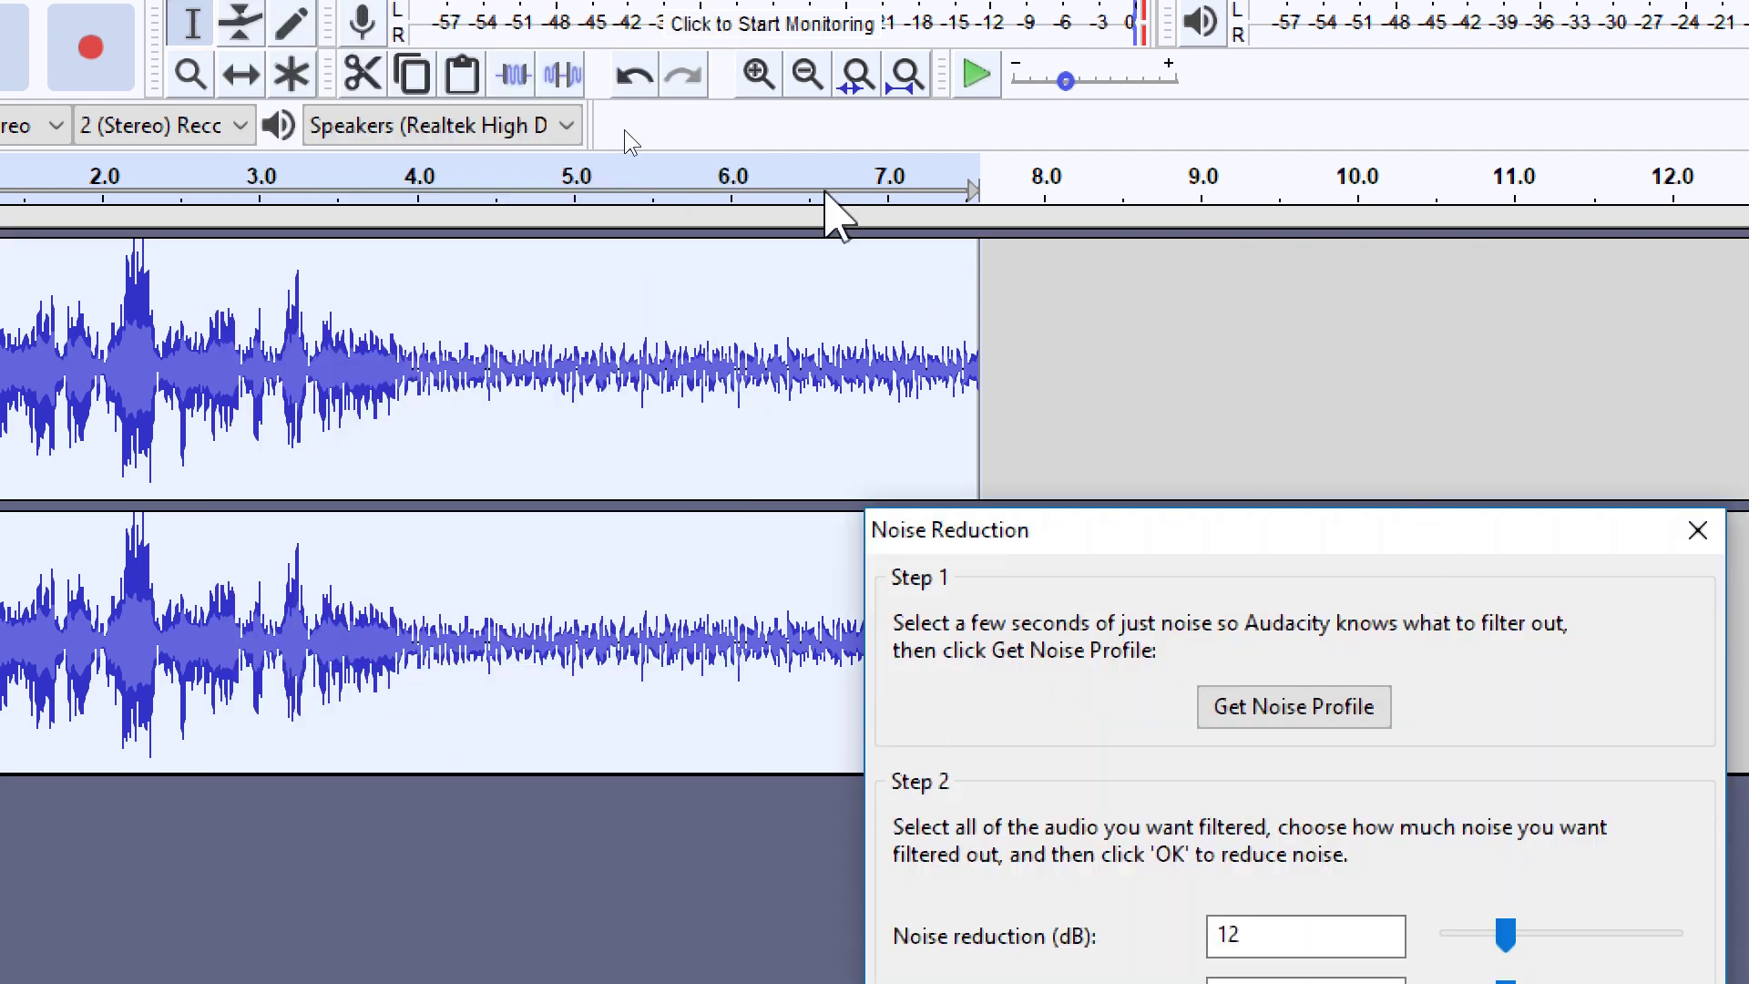
left_click_drag(994, 529, 954, 472)
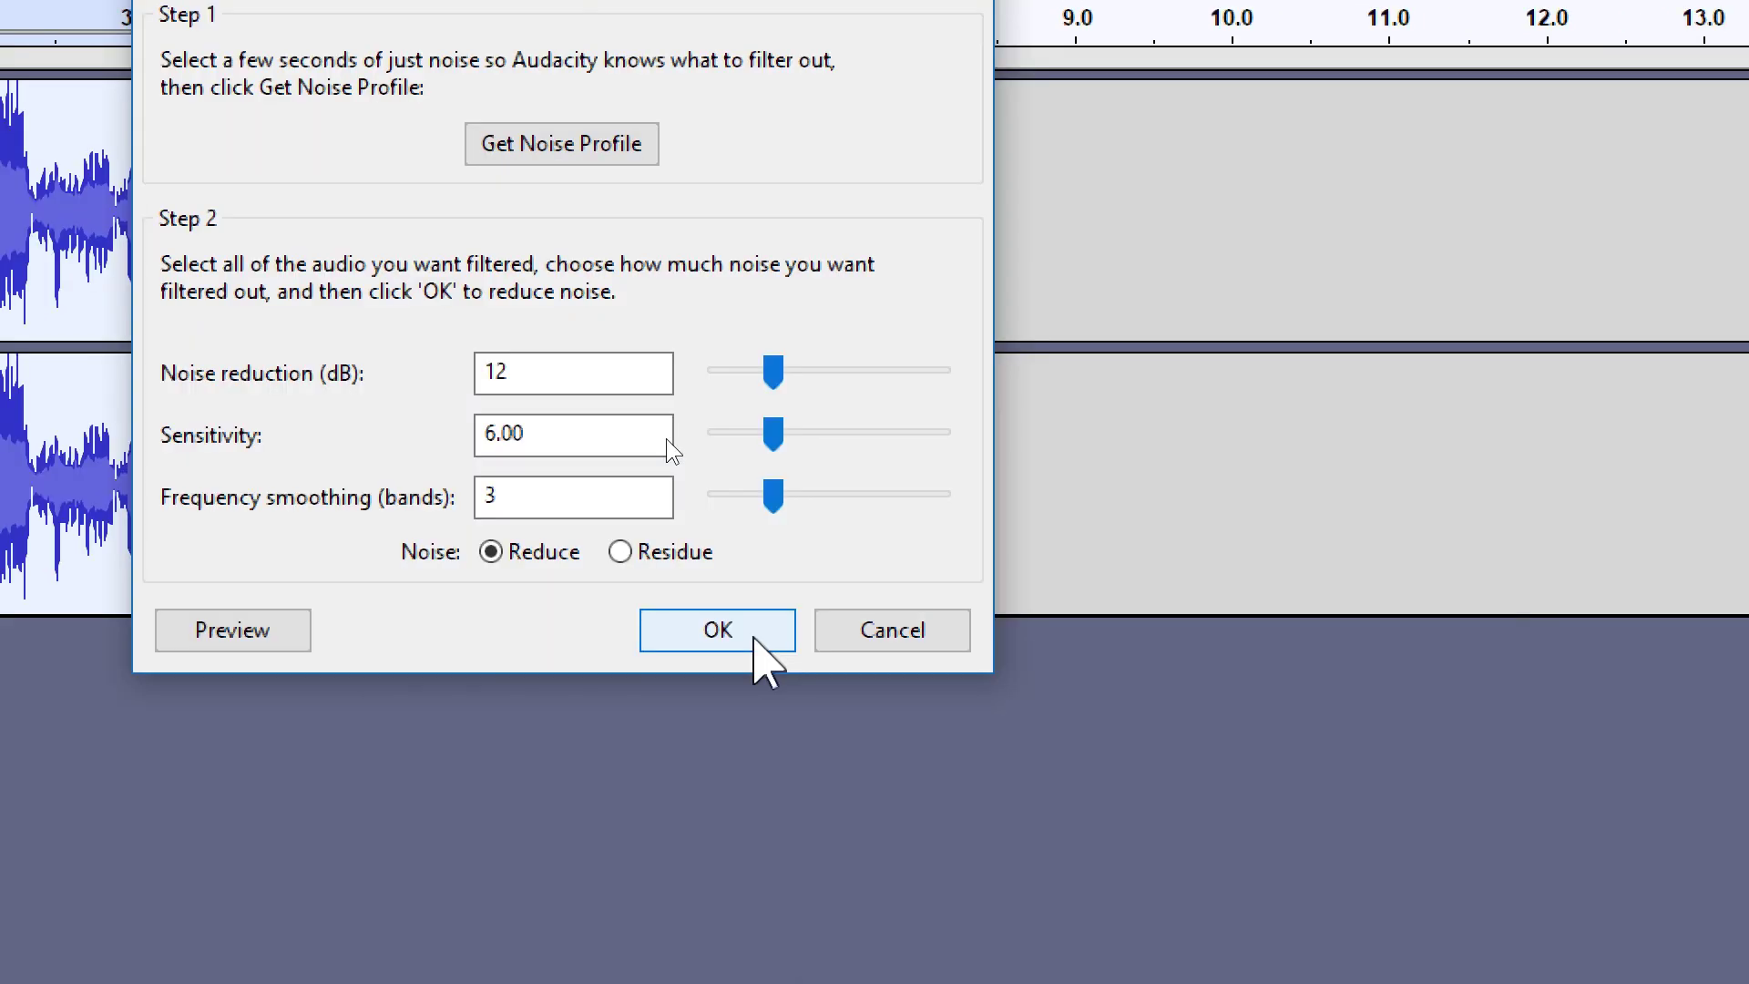
left_click(749, 636)
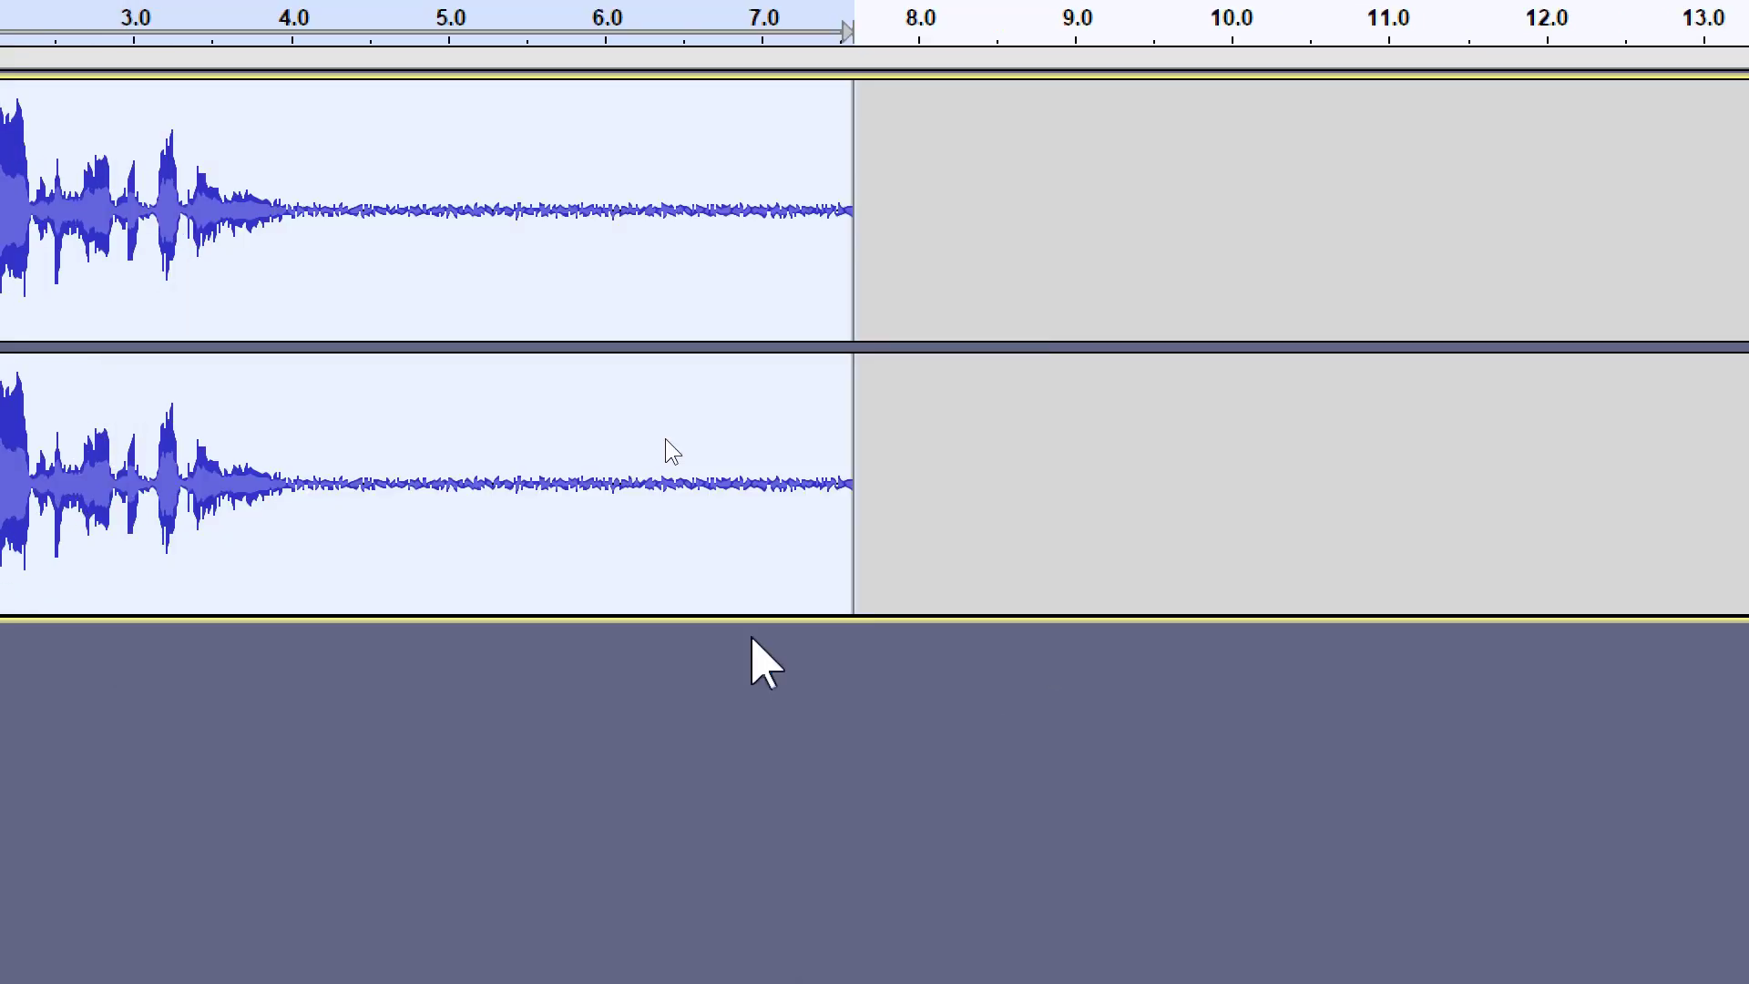
left_click(497, 235)
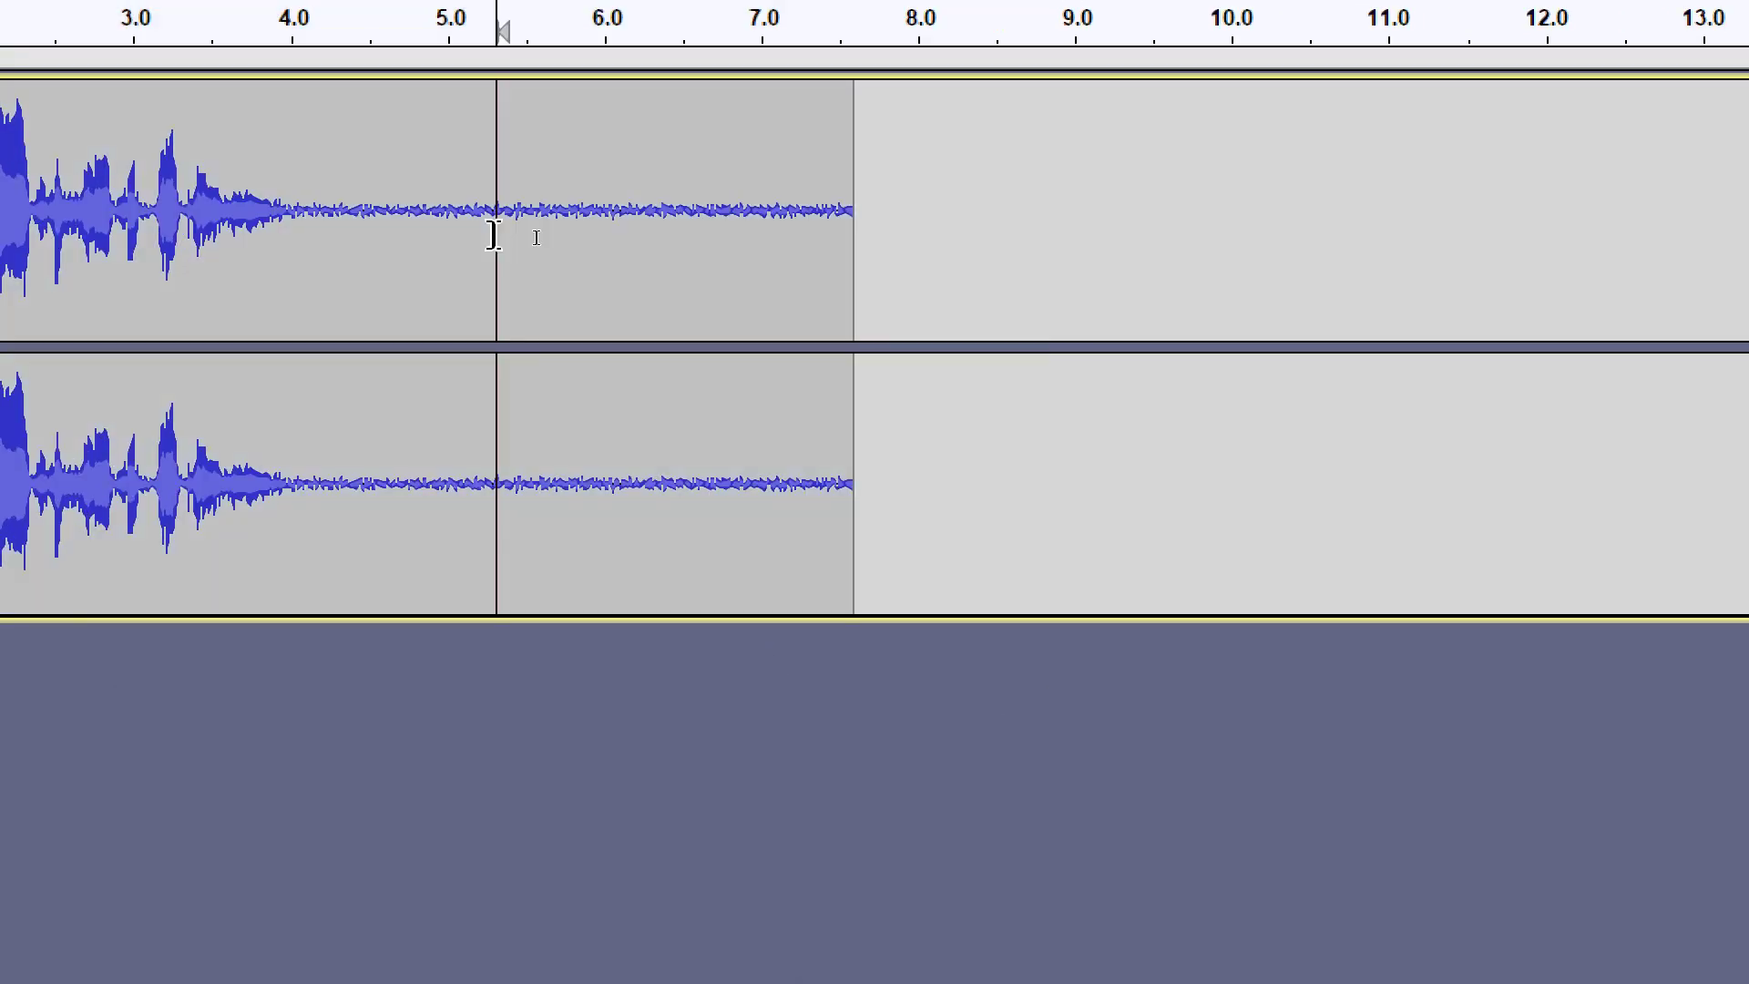
left_click(620, 243)
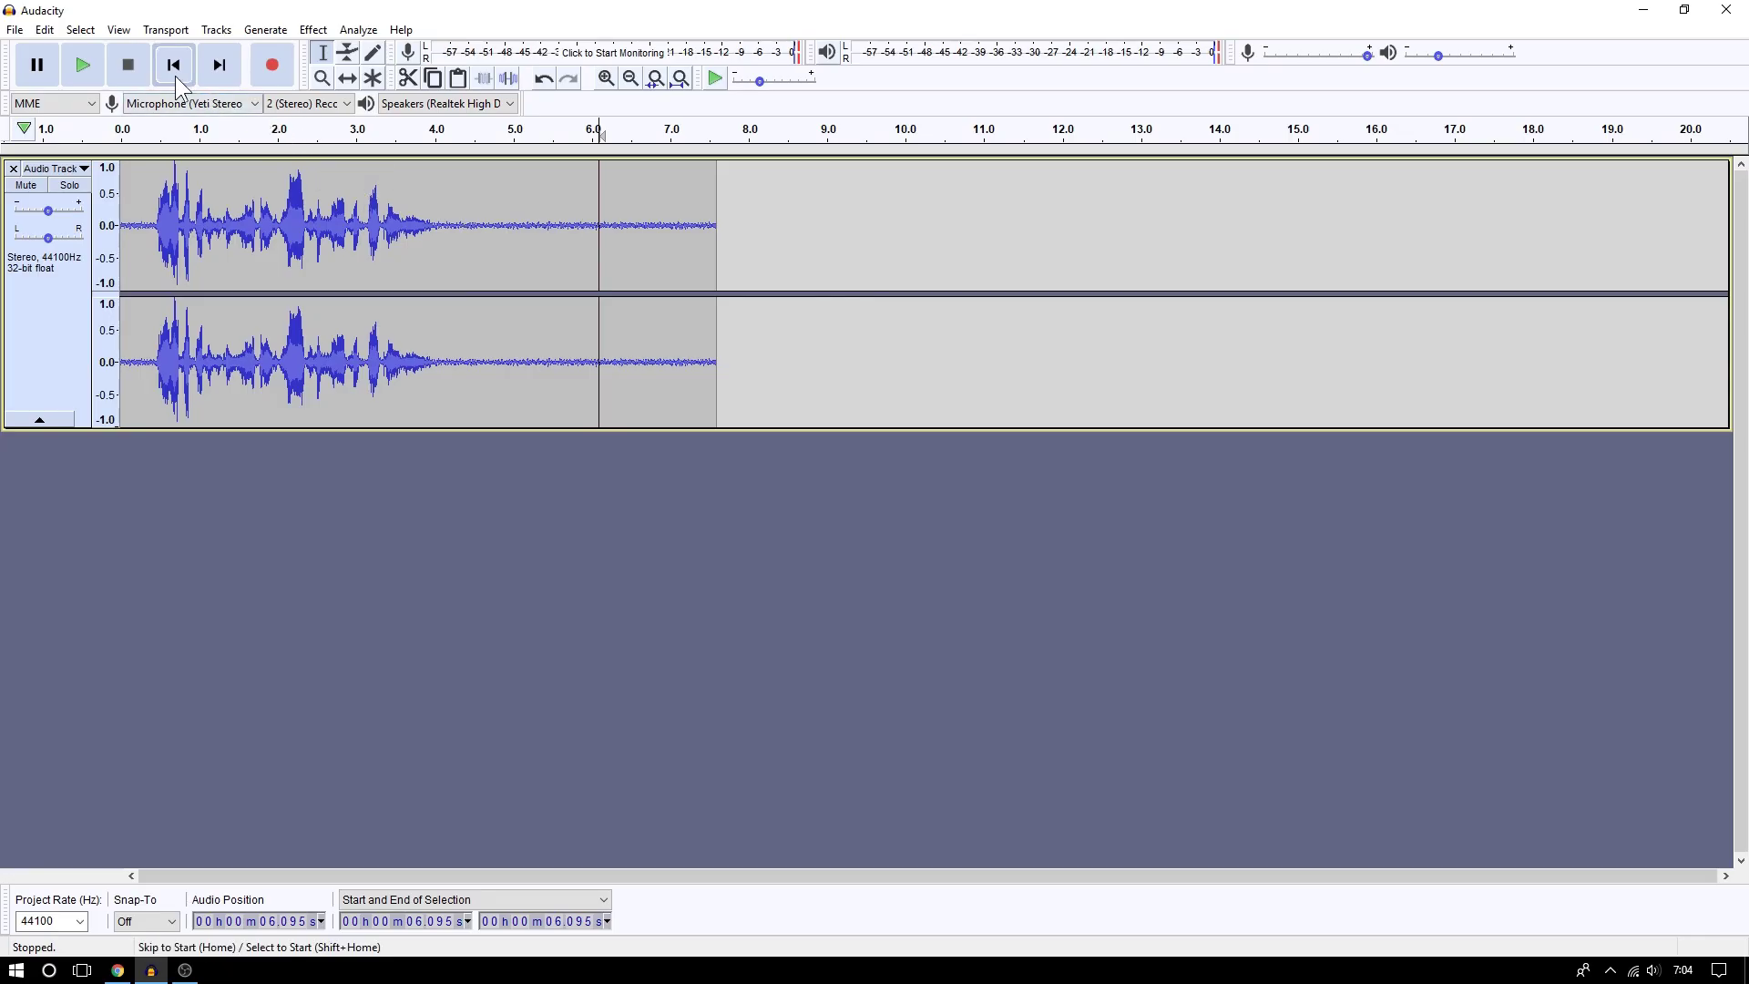
left_click(173, 76)
left_click(90, 69)
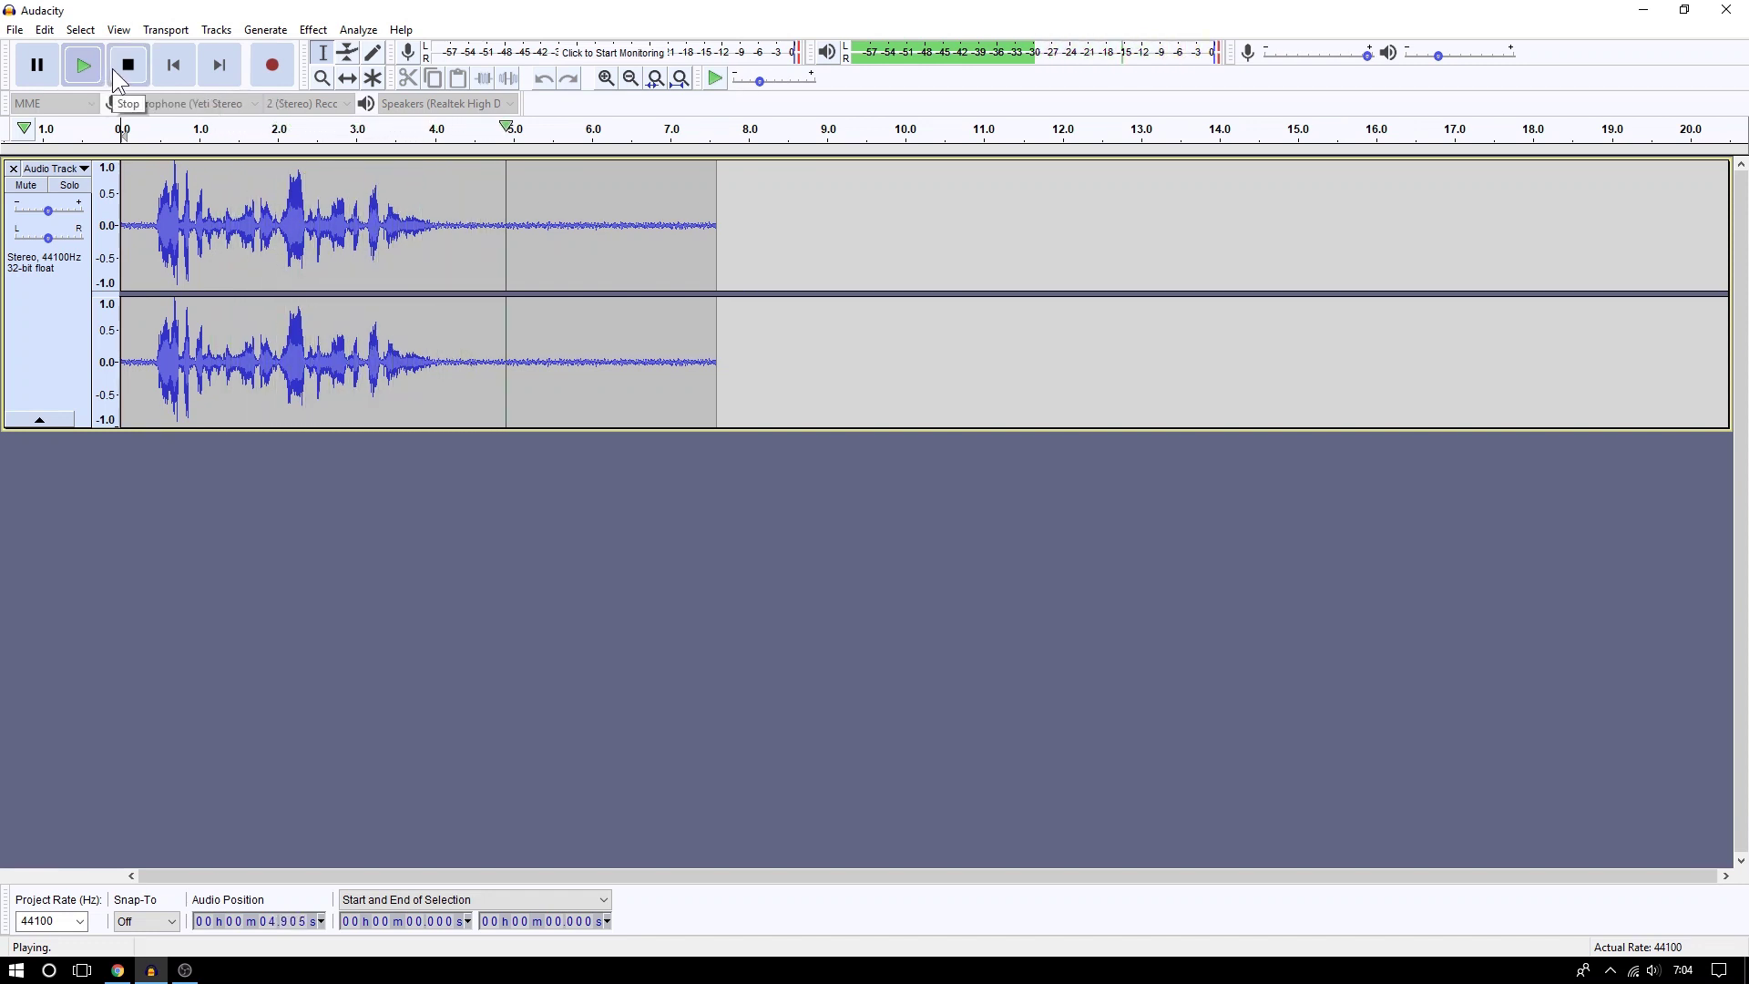
left_click(112, 68)
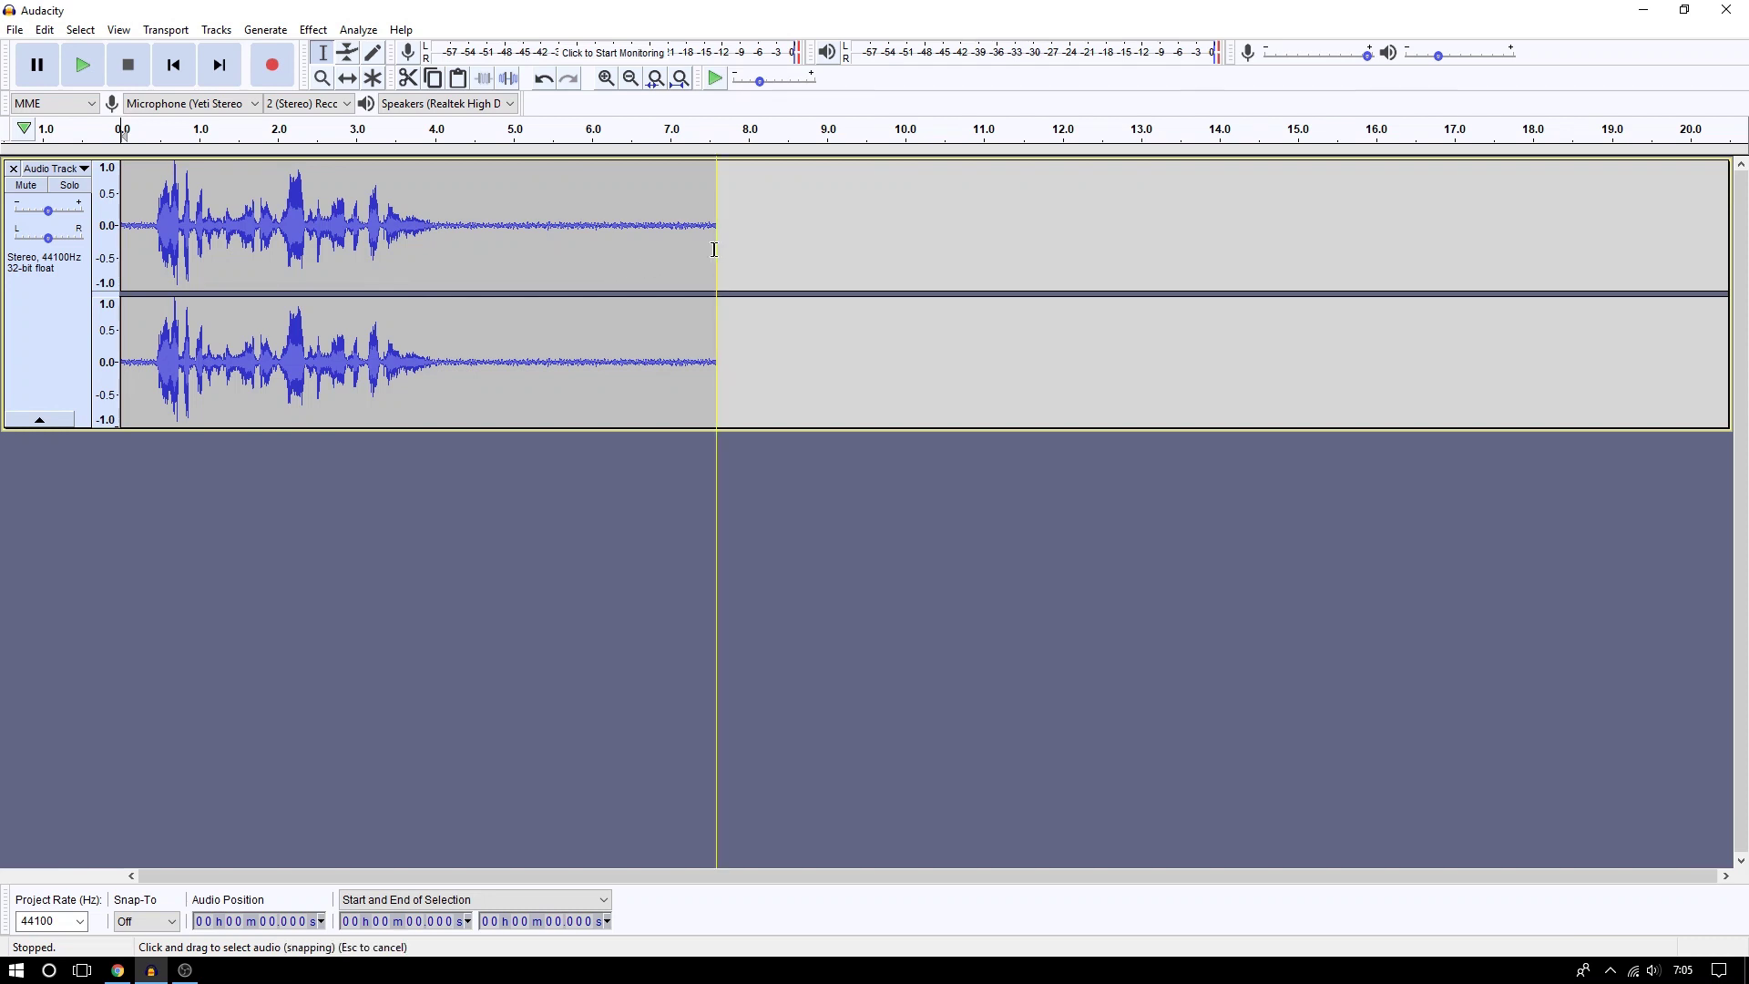
Repeat Noise Reduction on the audio from 1.9 s to the end, then deselect and rewind
left_click_drag(715, 249, 120, 232)
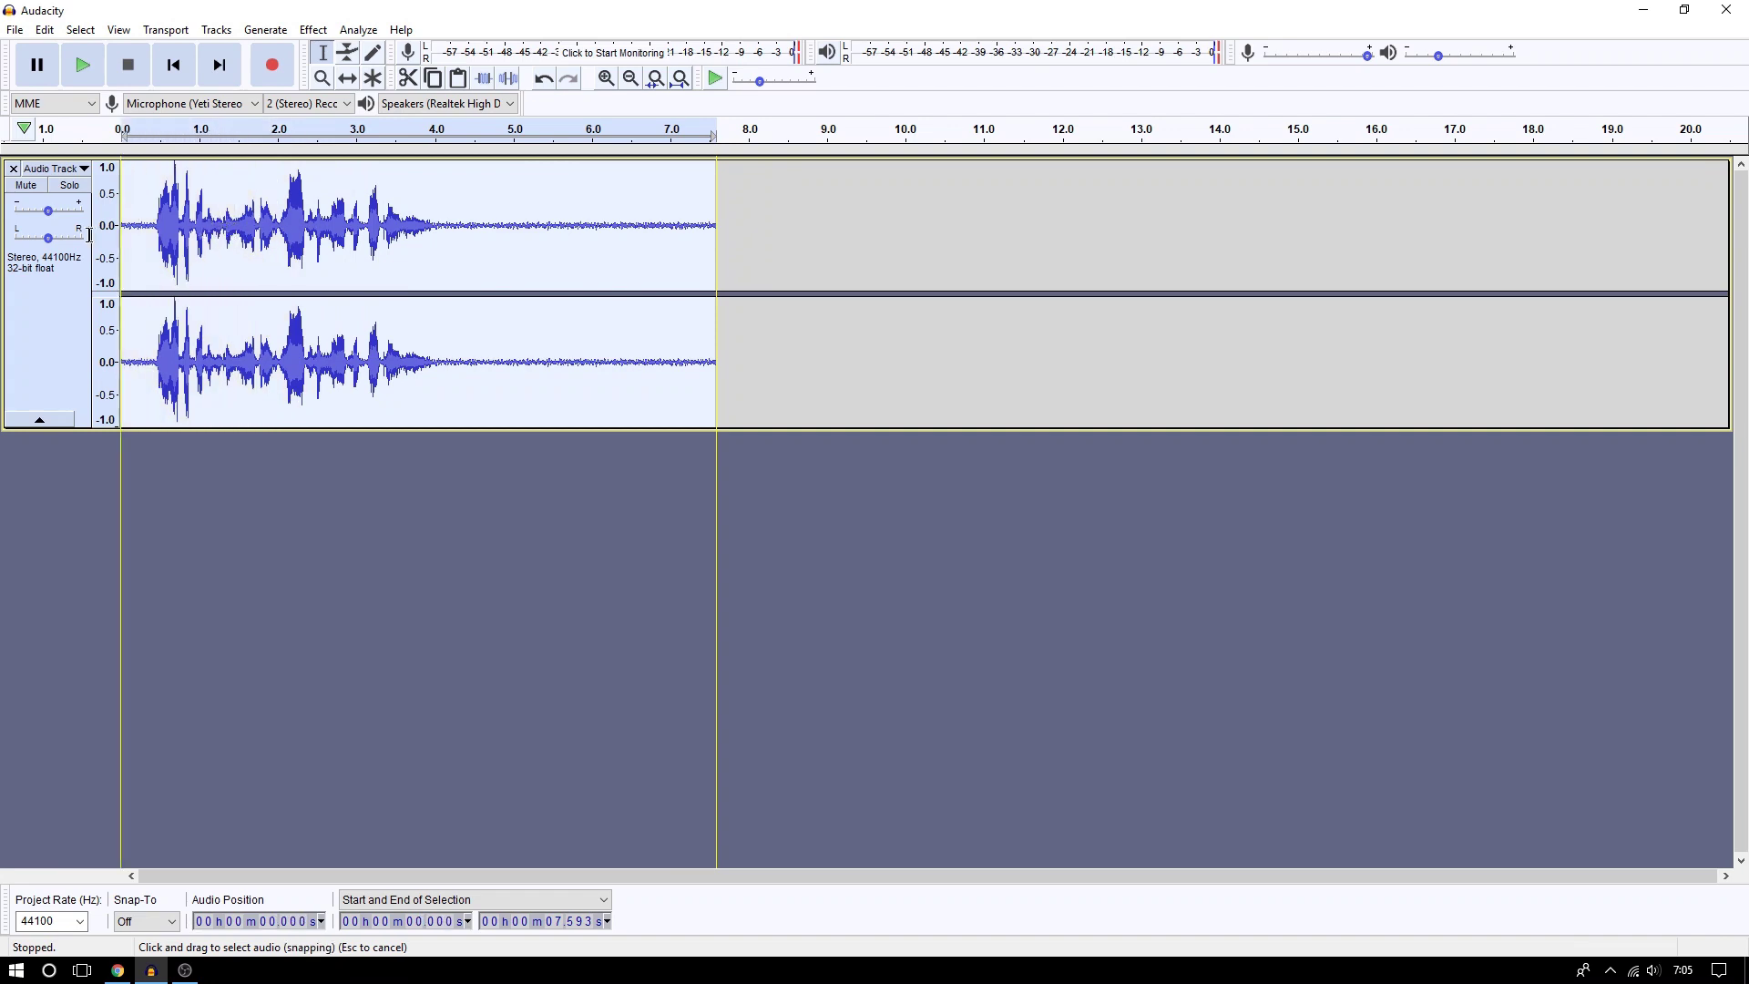
left_click(313, 30)
key("Right")
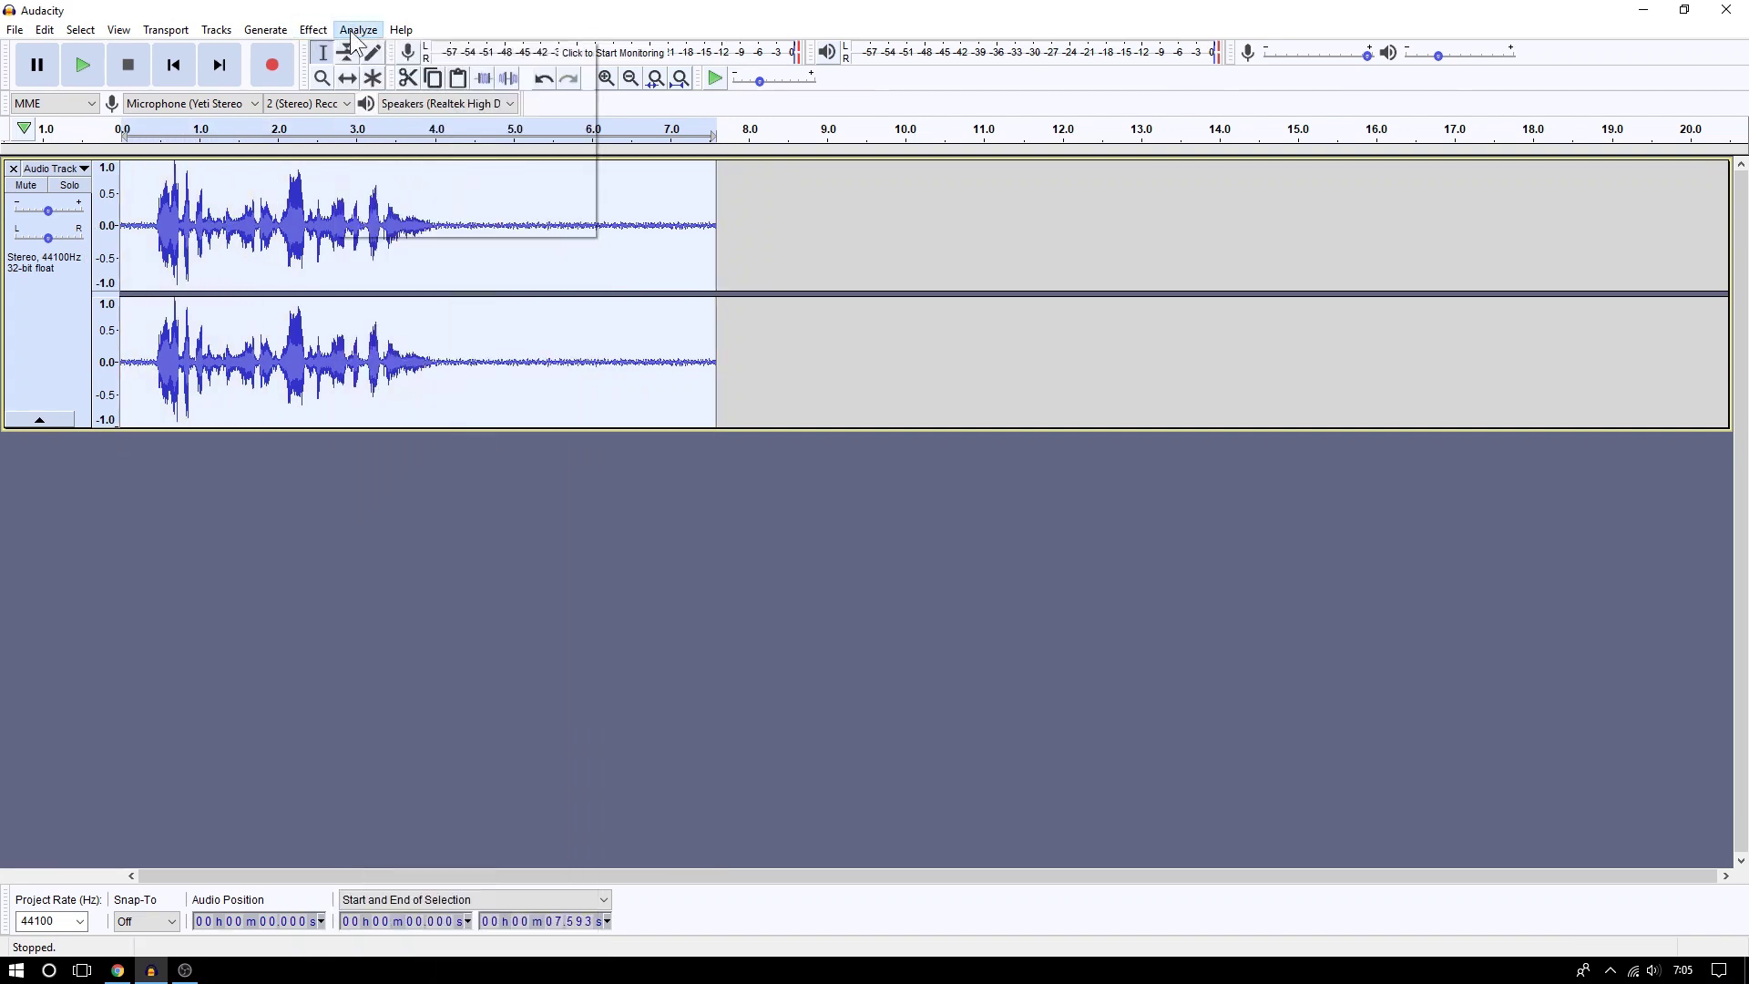
key("Left")
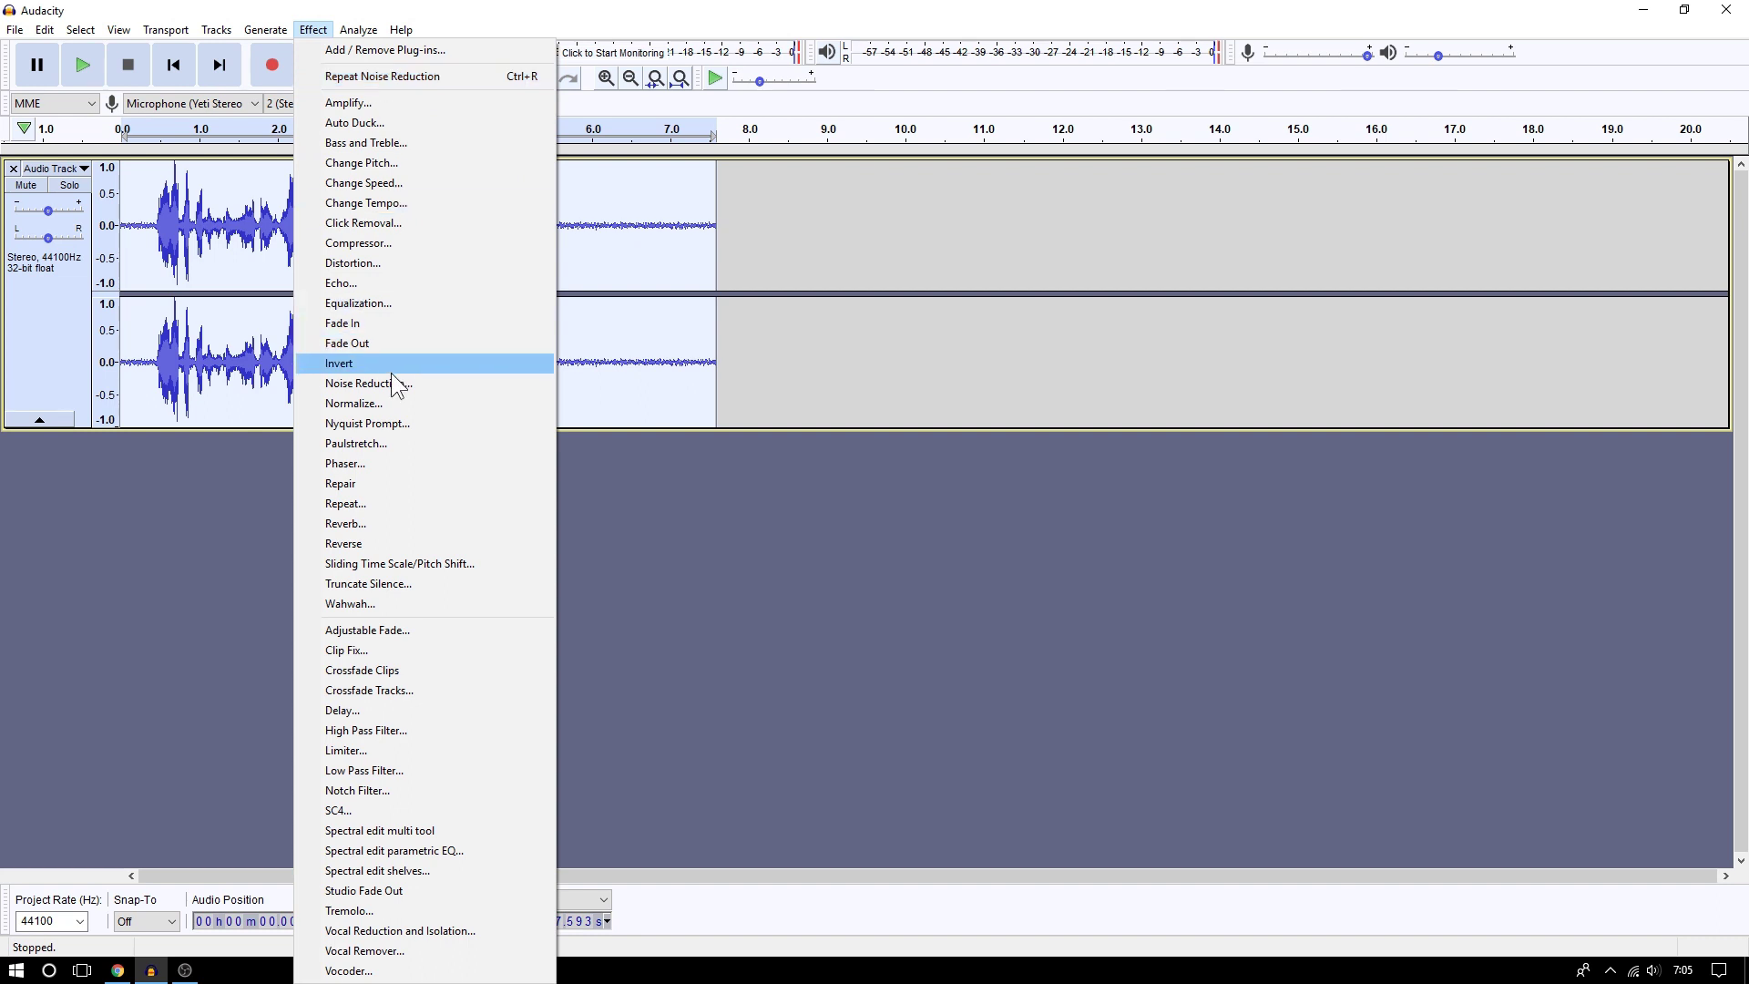
left_click(434, 80)
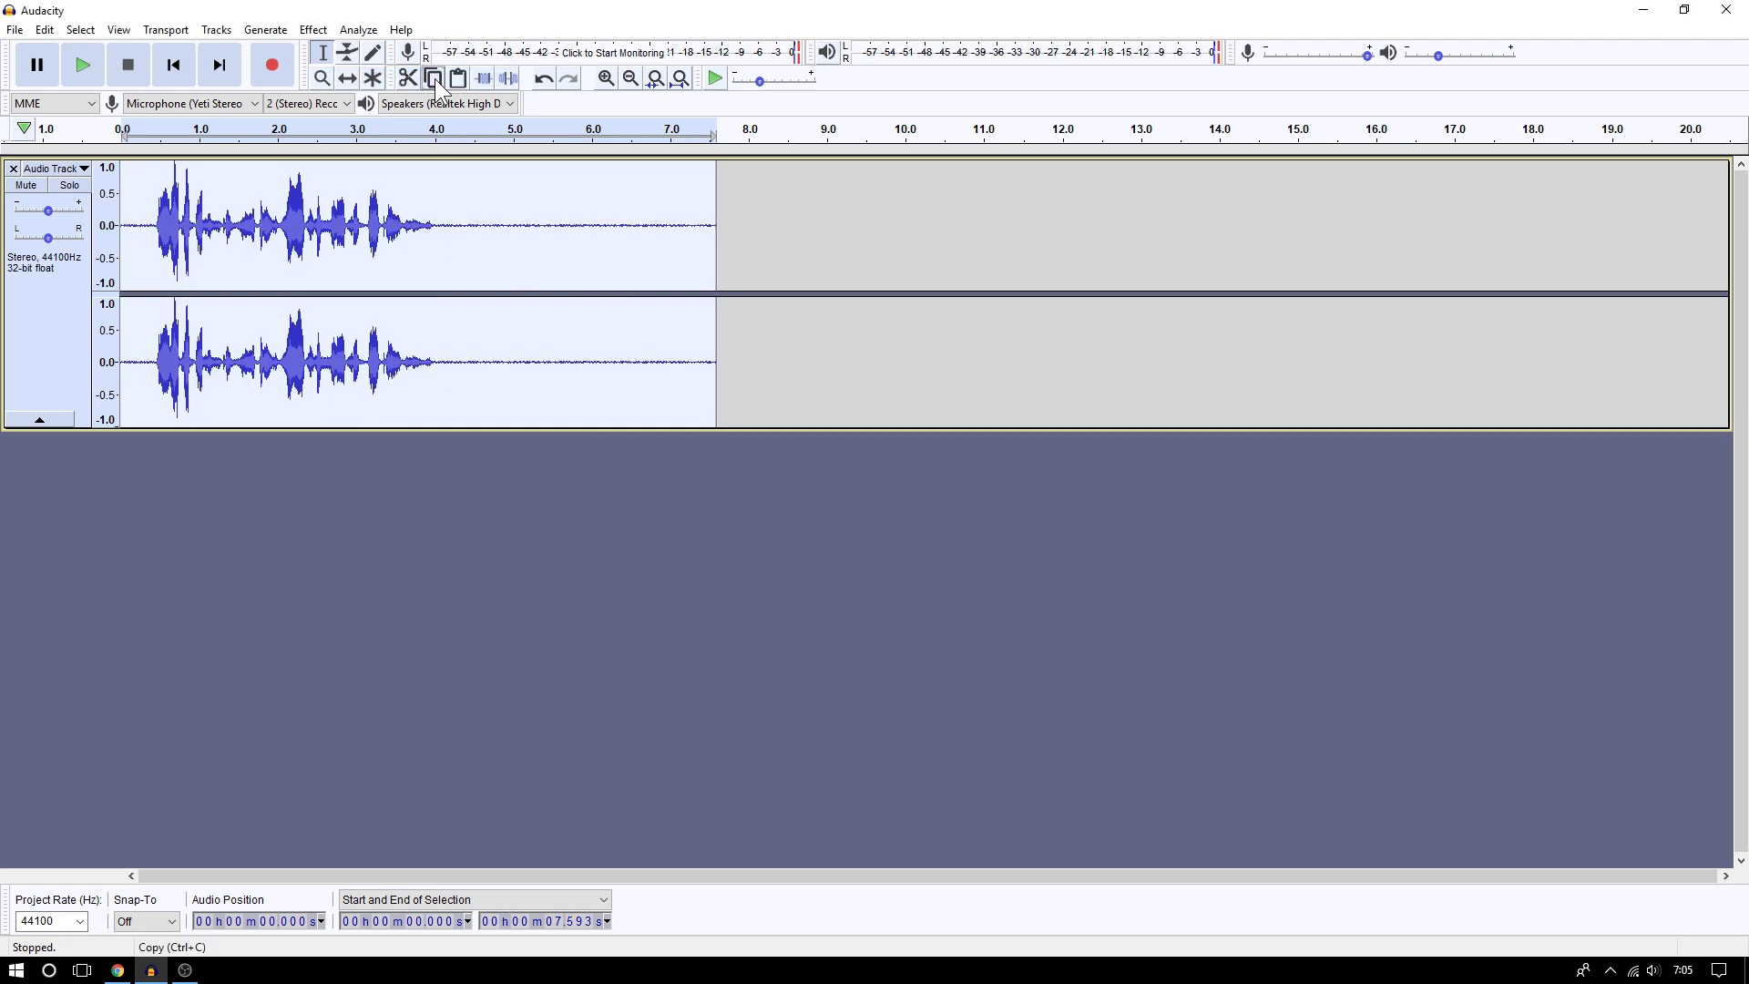
left_click(497, 200)
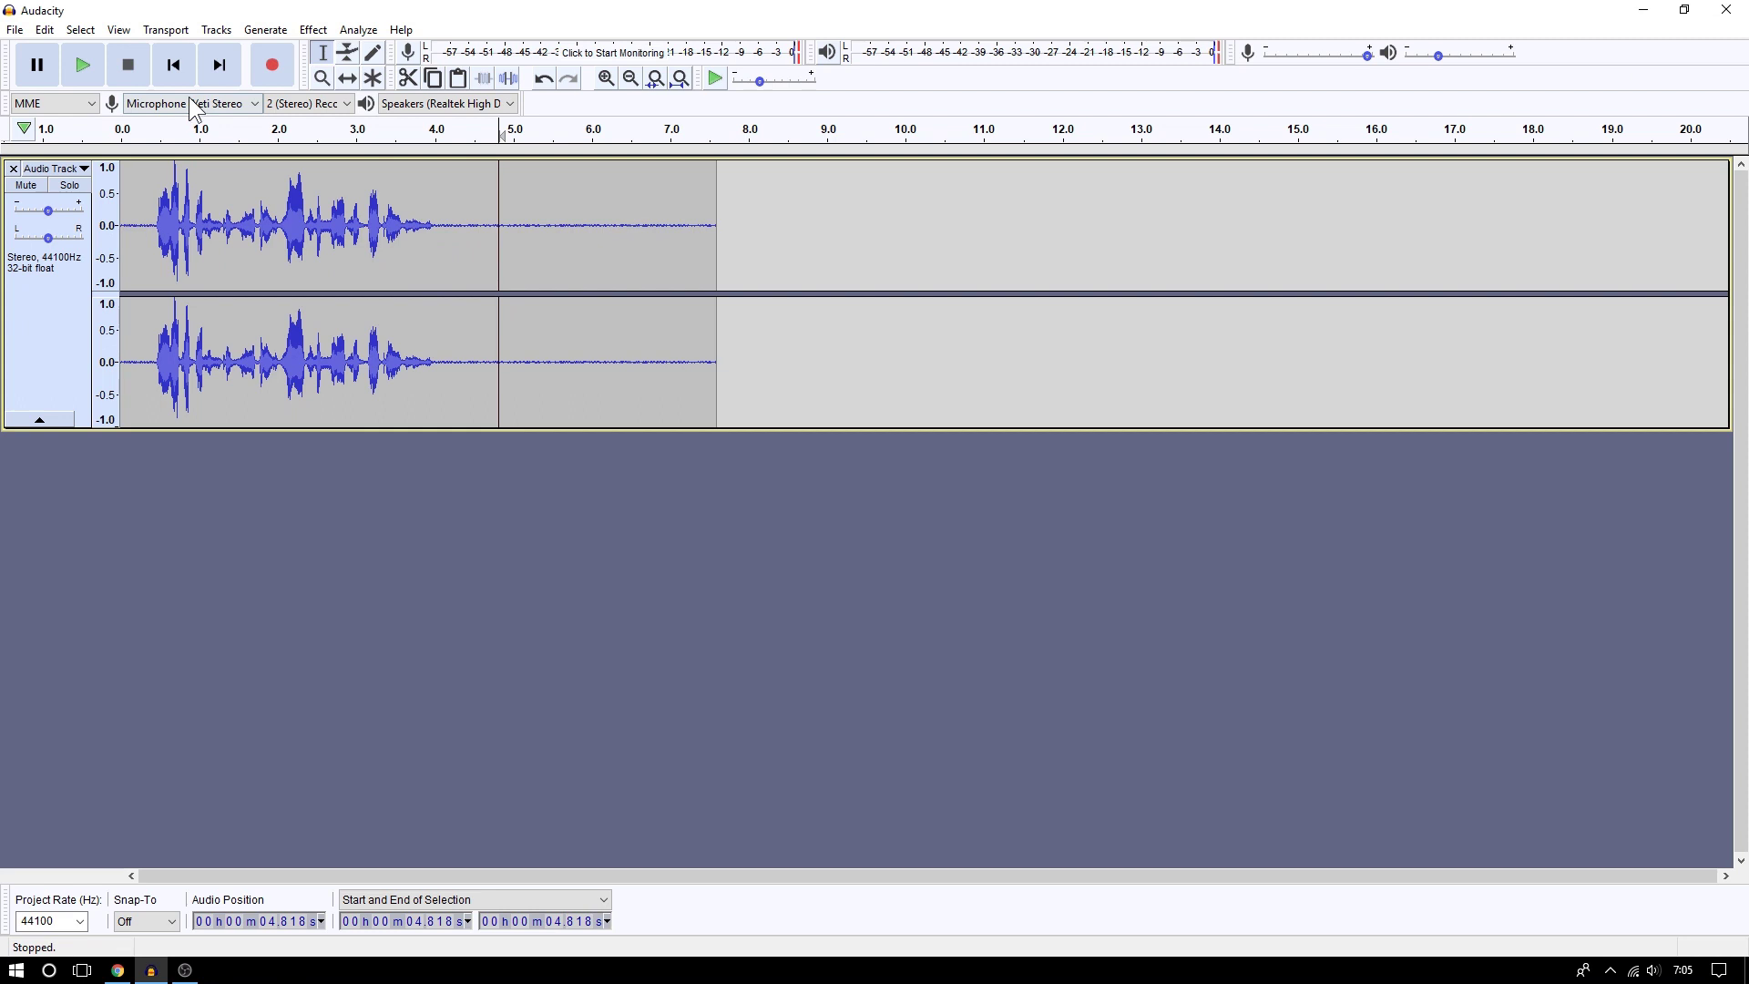
left_click(183, 73)
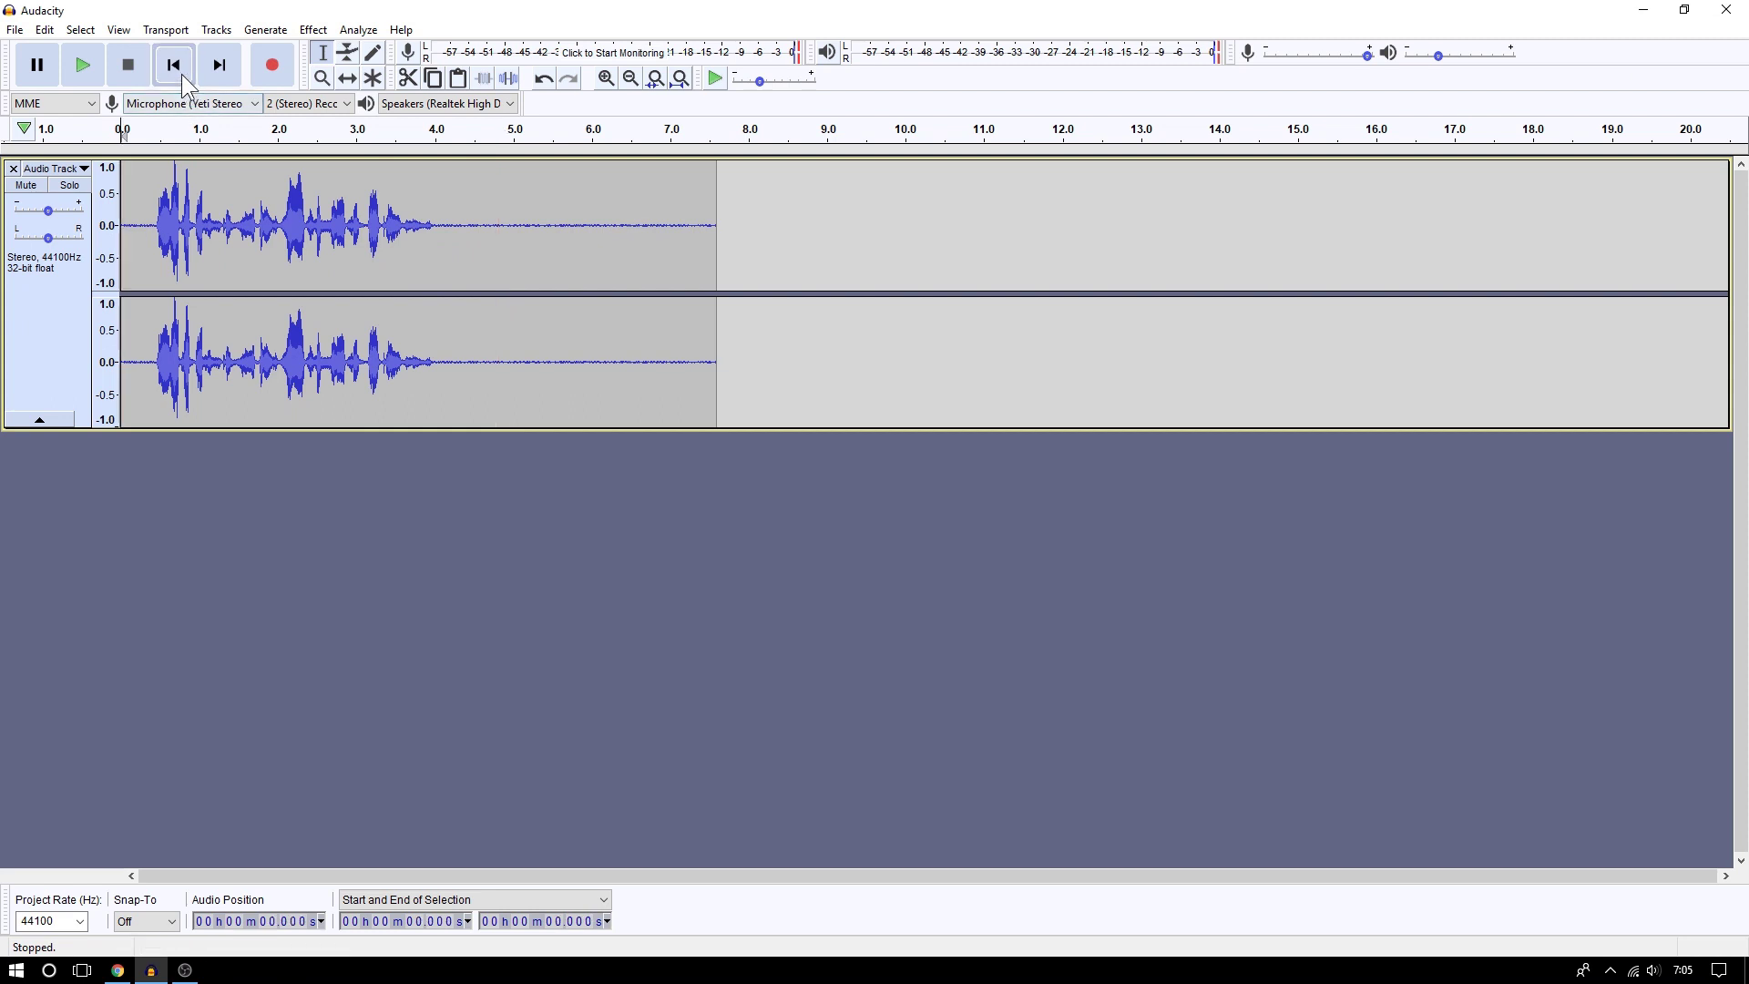
left_click(98, 79)
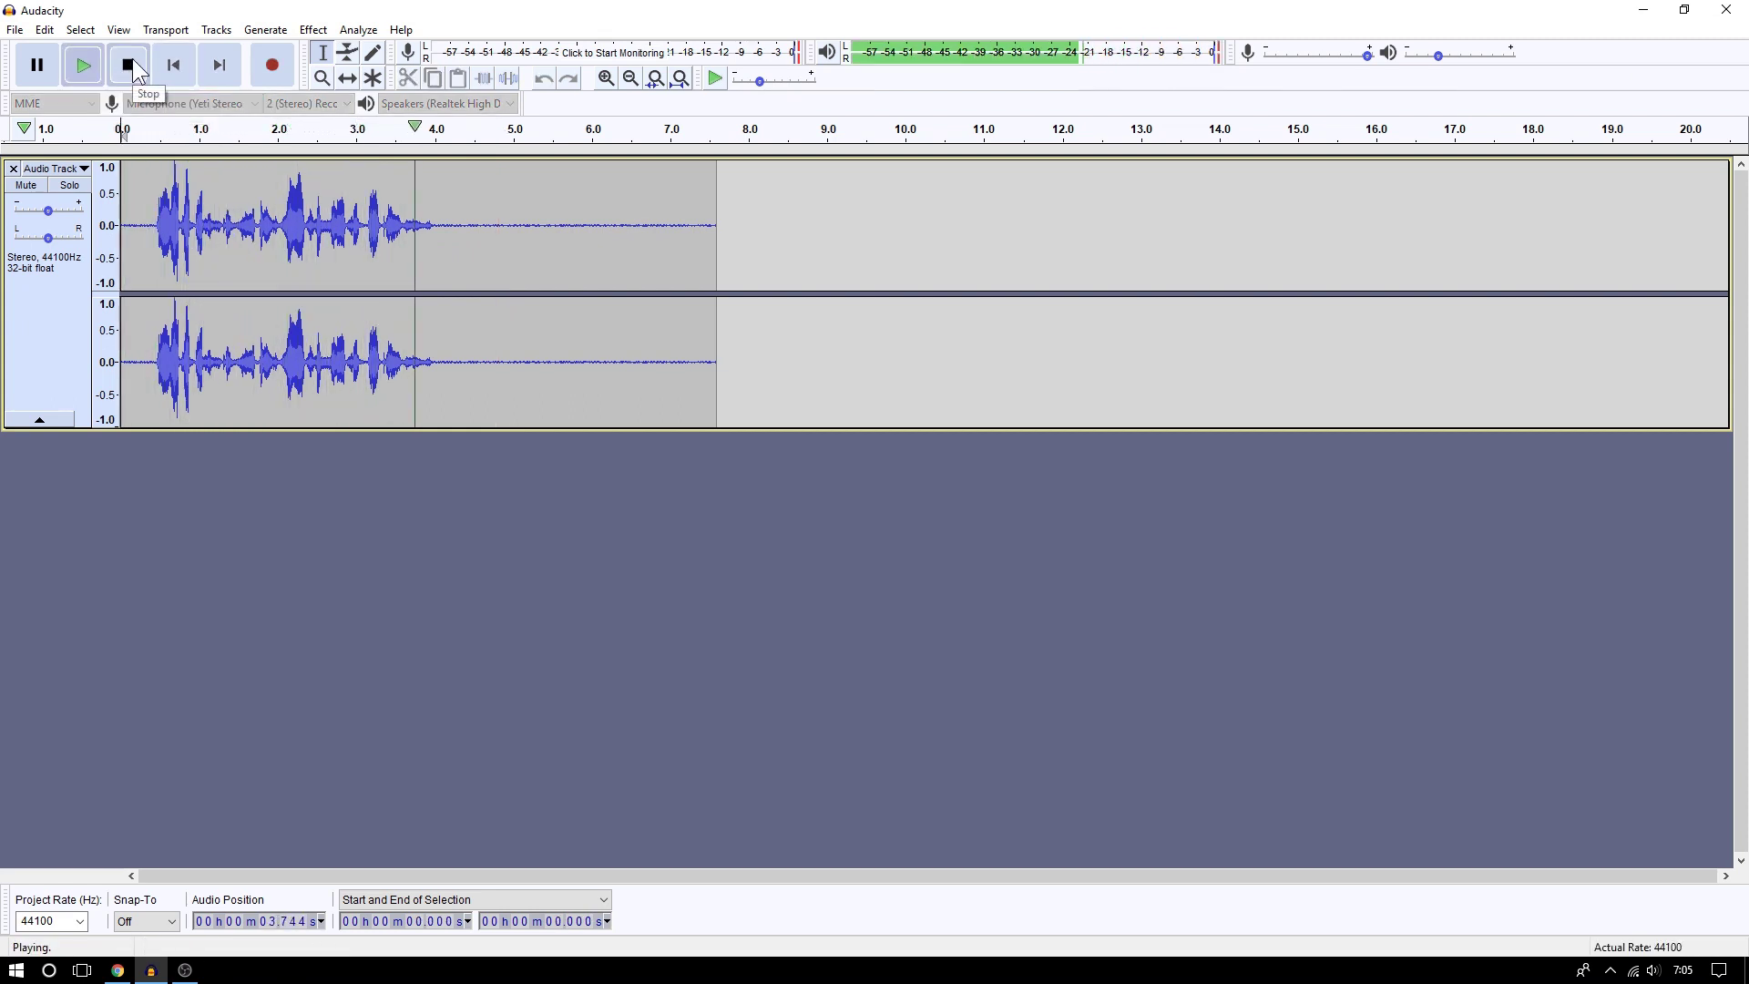
left_click(134, 60)
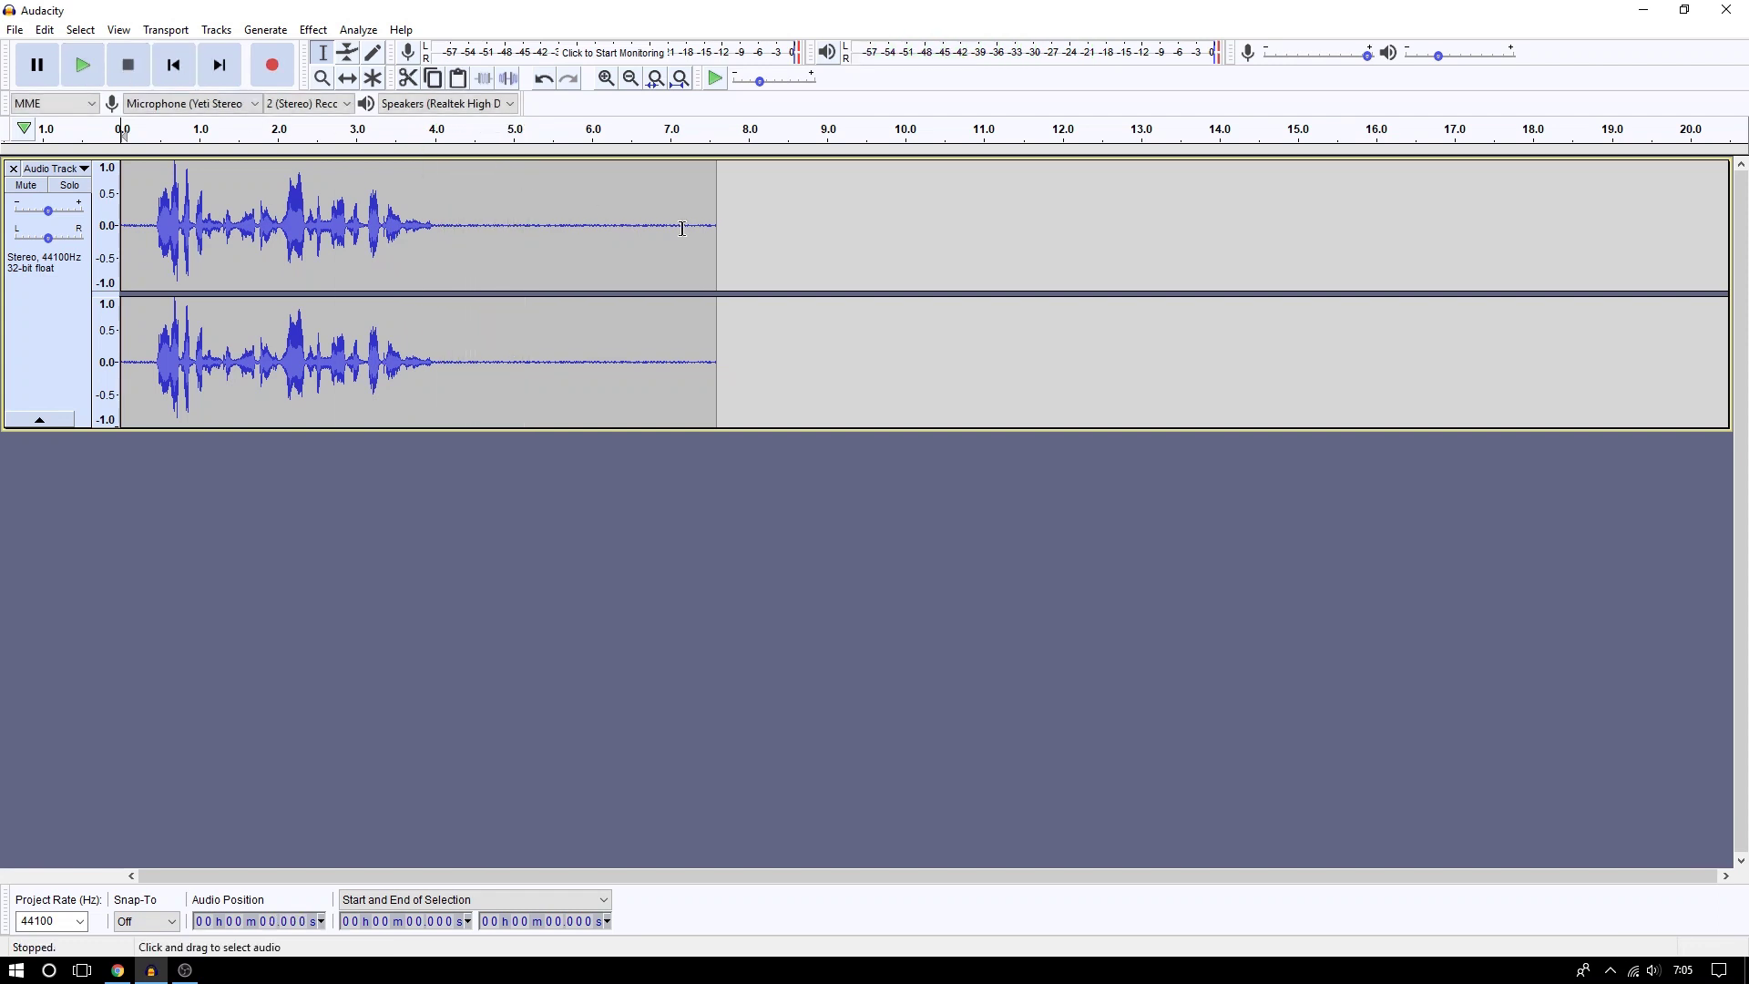